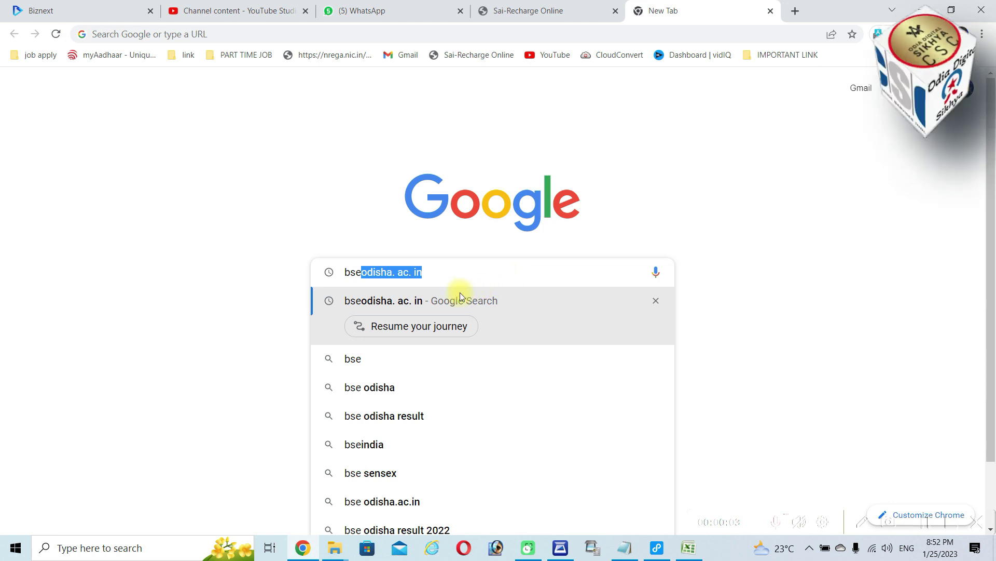
# Go from the BSE Odisha site's Latest Updates to the OAV 2023-24 application's new parent registration
pyautogui.click(413, 305)
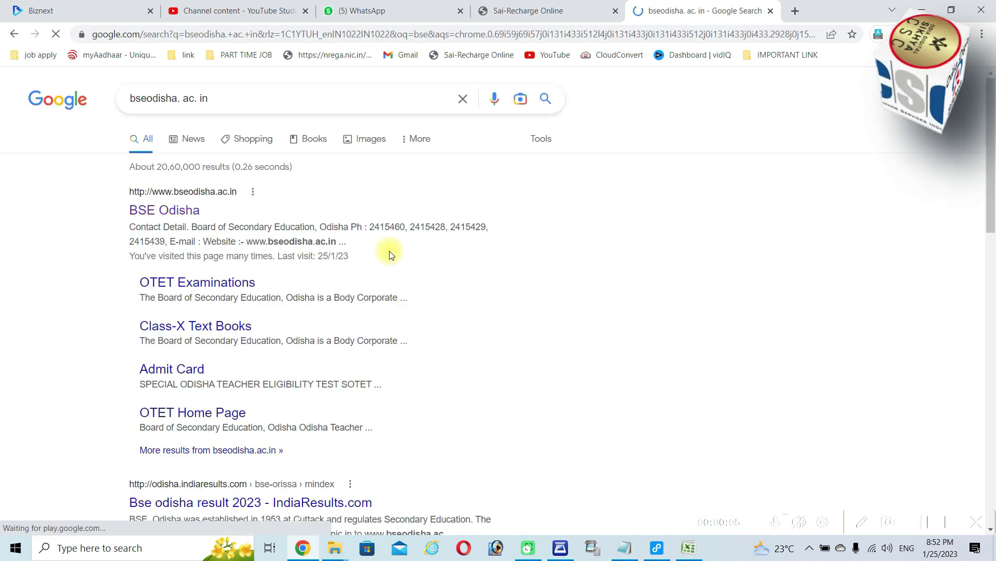
pyautogui.click(180, 218)
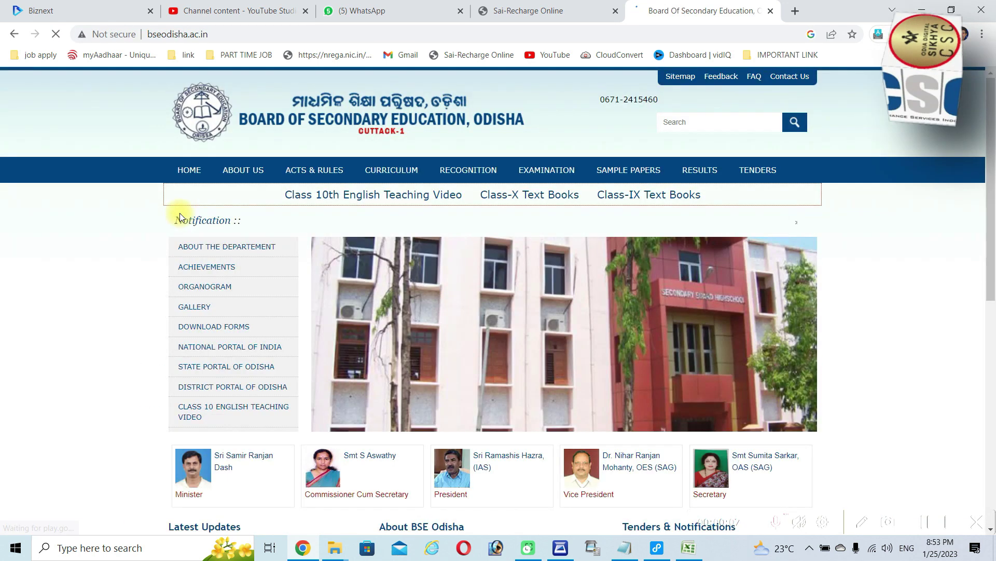
pyautogui.scroll(-6, 723, 216)
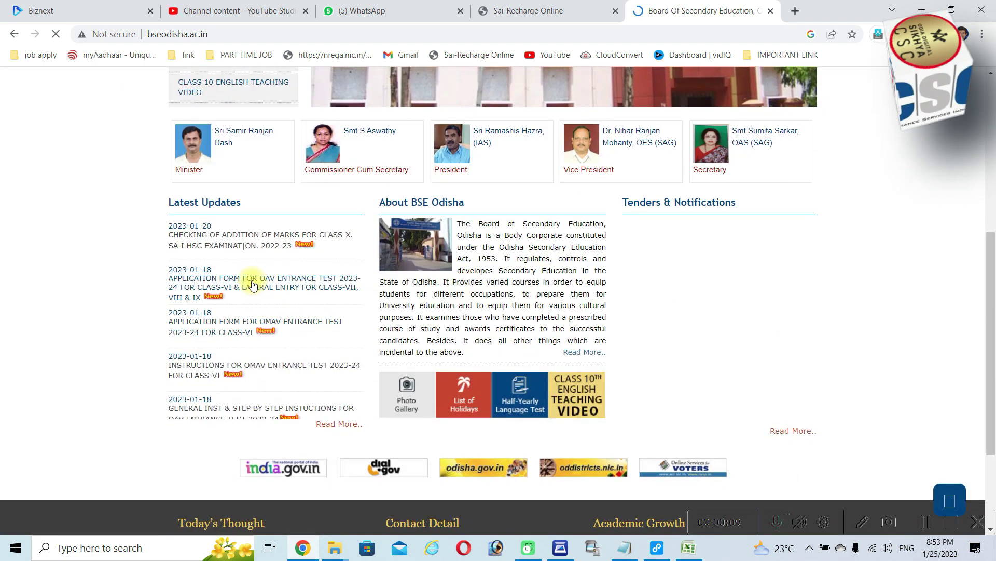
pyautogui.click(330, 426)
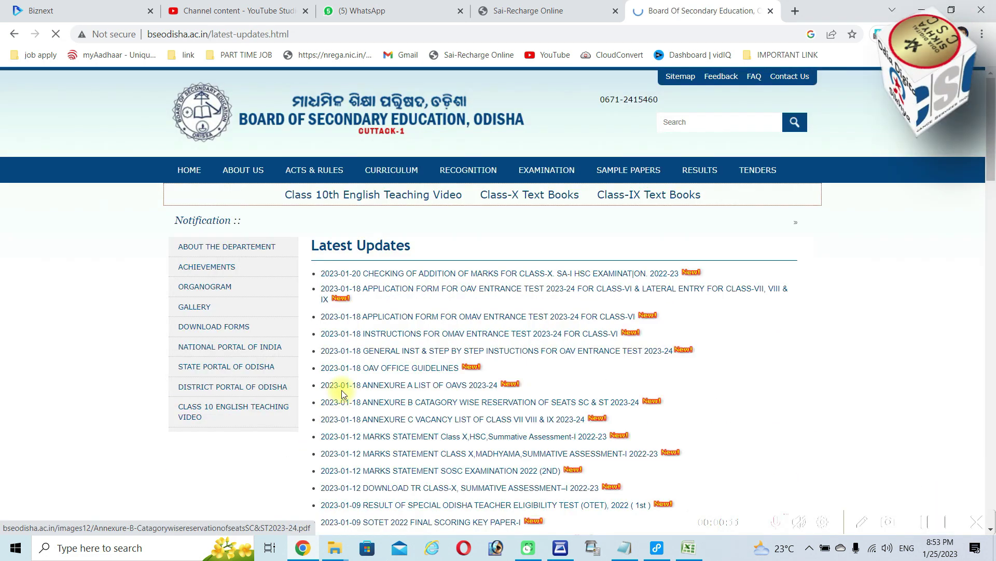
pyautogui.click(568, 287)
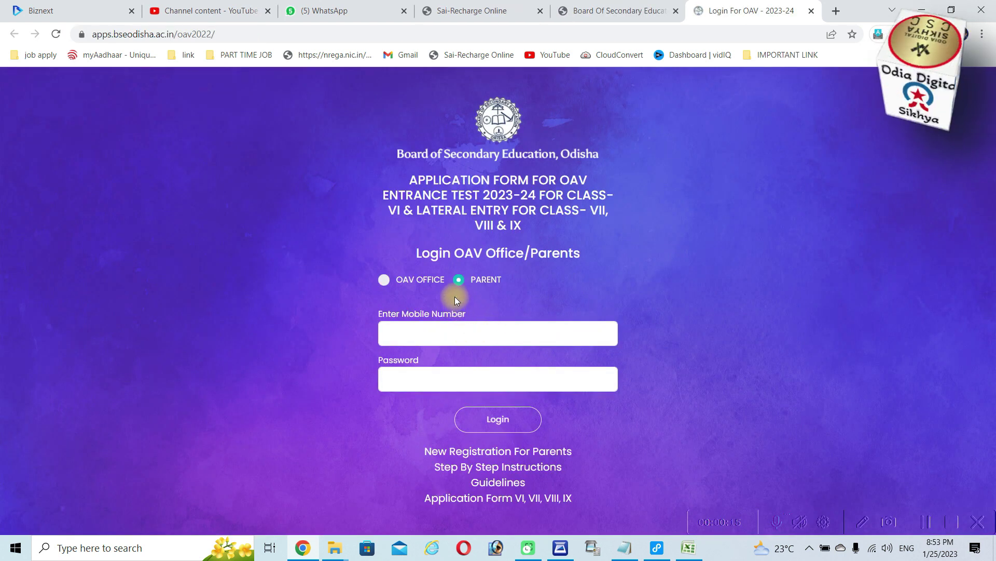
pyautogui.click(500, 449)
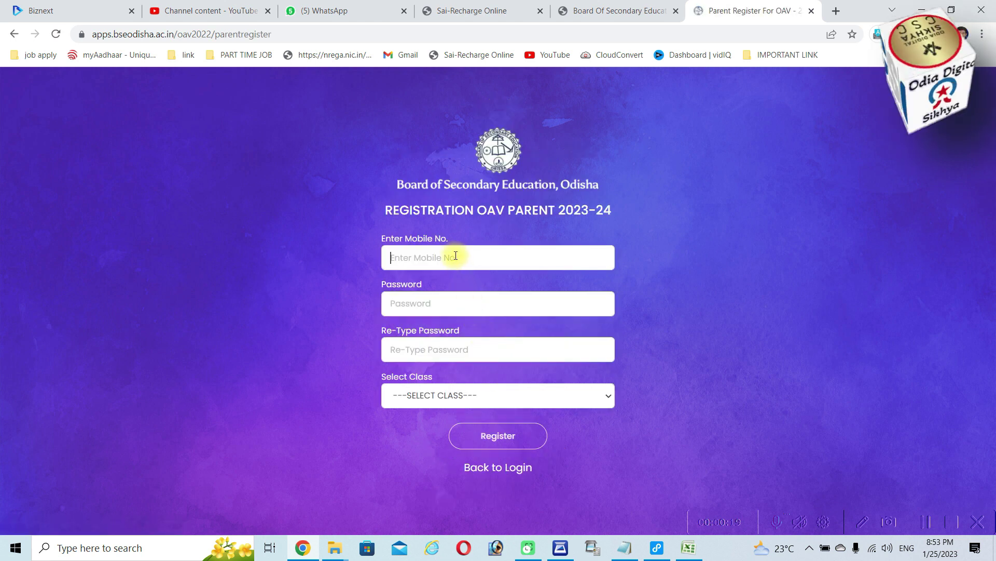
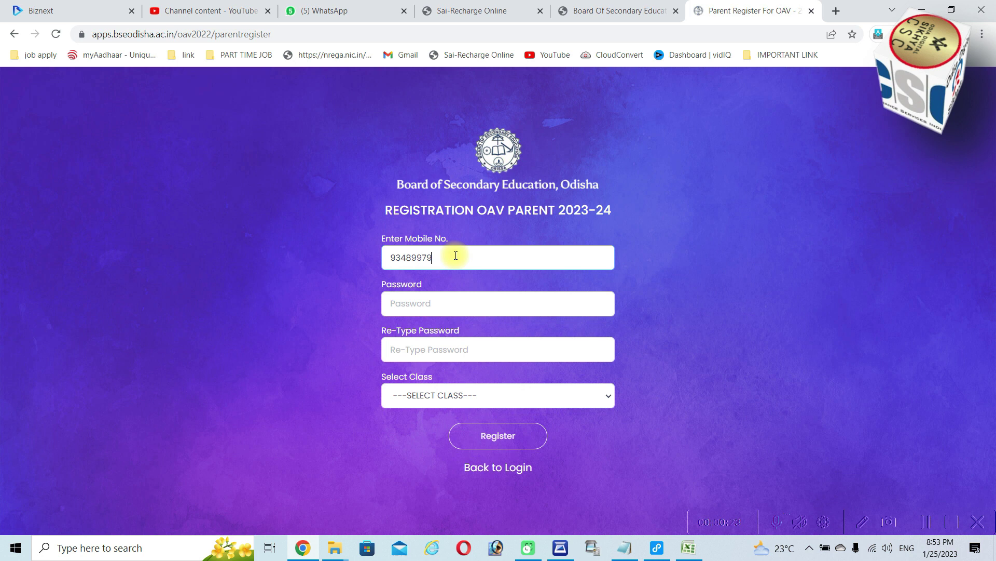
# Register a parent account with the mobile number, a password entered twice, and Class VI selected
pyautogui.click(444, 298)
pyautogui.write('•••')
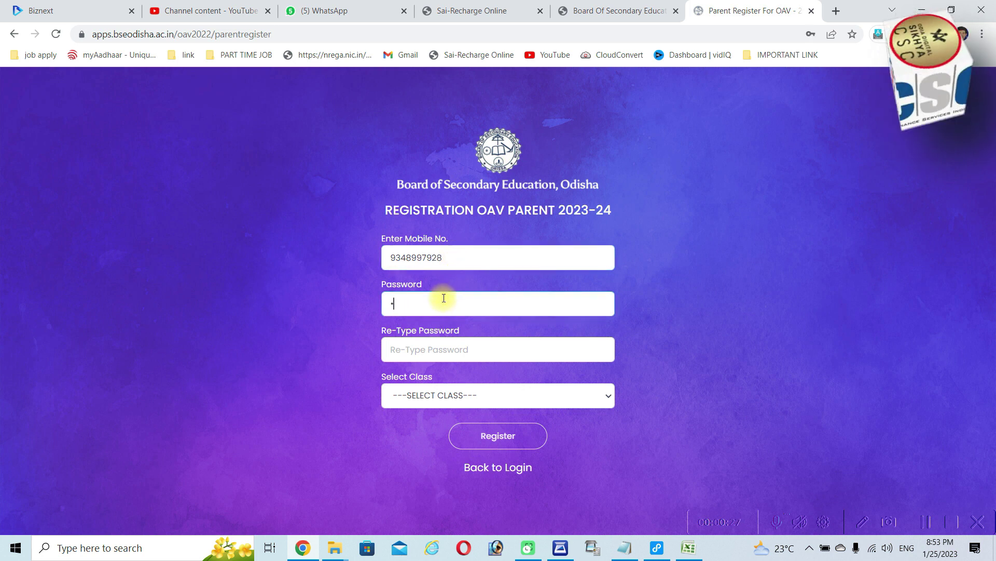
pyautogui.write('••••••')
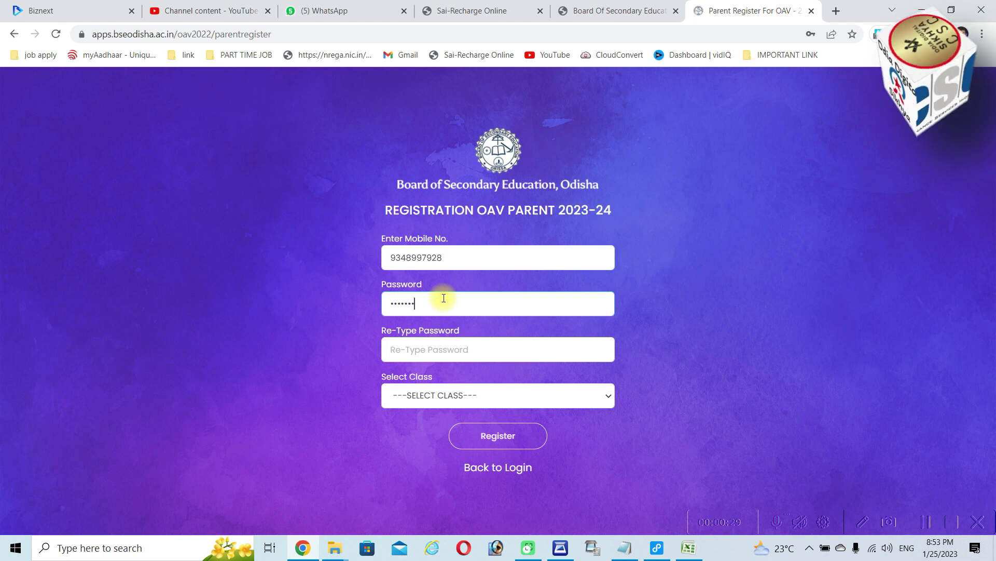
pyautogui.press('Tab')
pyautogui.write('••••')
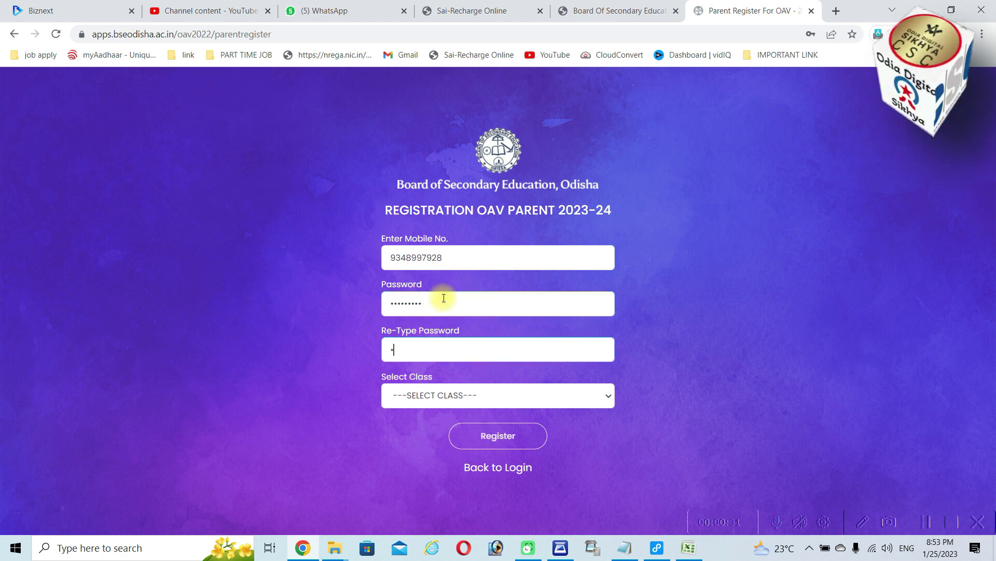
pyautogui.write('•••••')
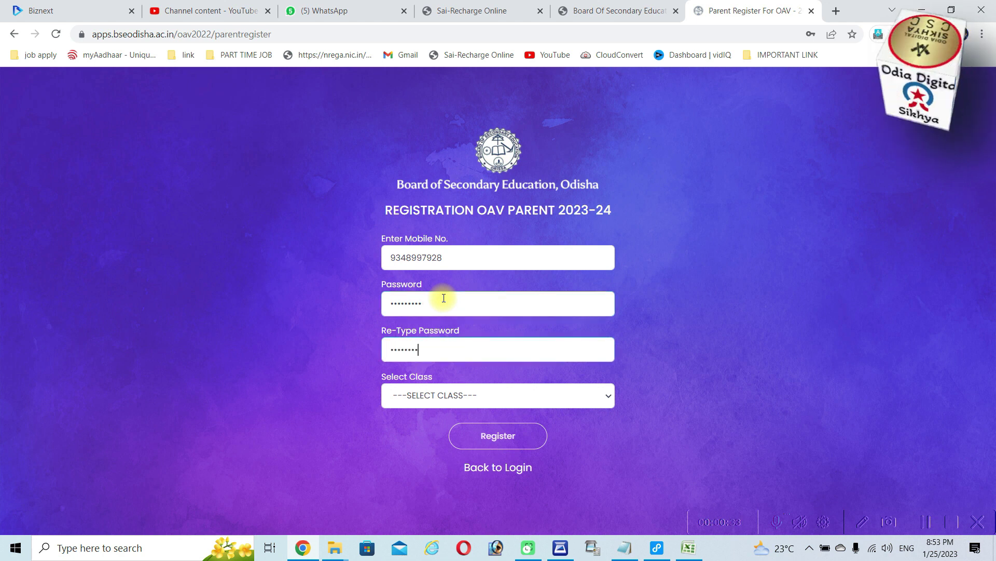
pyautogui.click(443, 405)
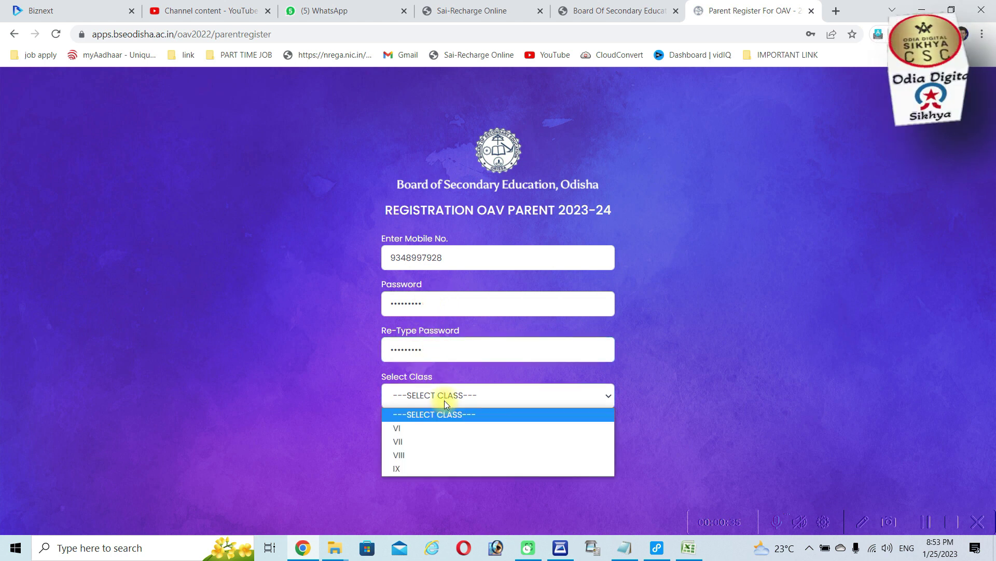
pyautogui.click(419, 428)
pyautogui.click(501, 437)
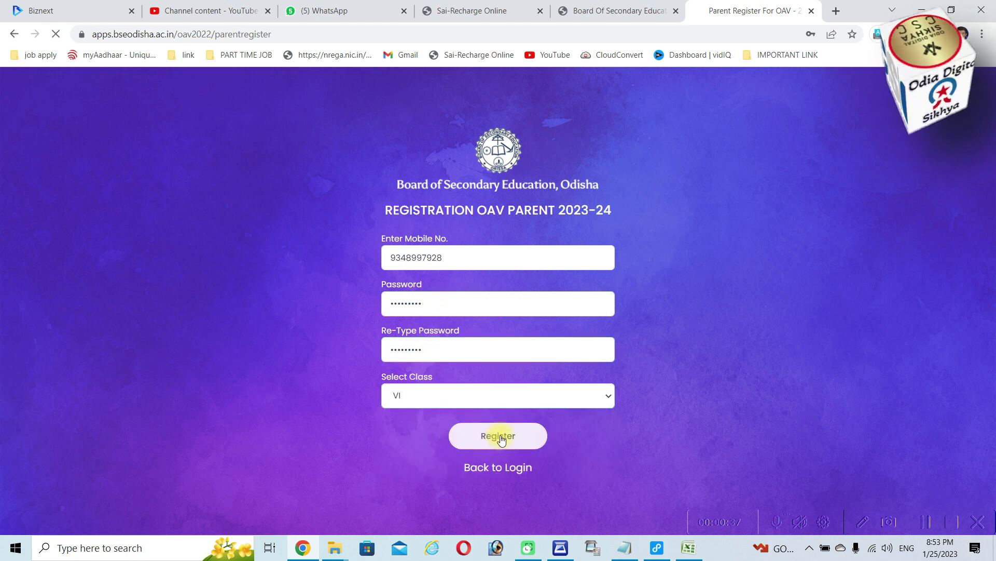
pyautogui.click(470, 354)
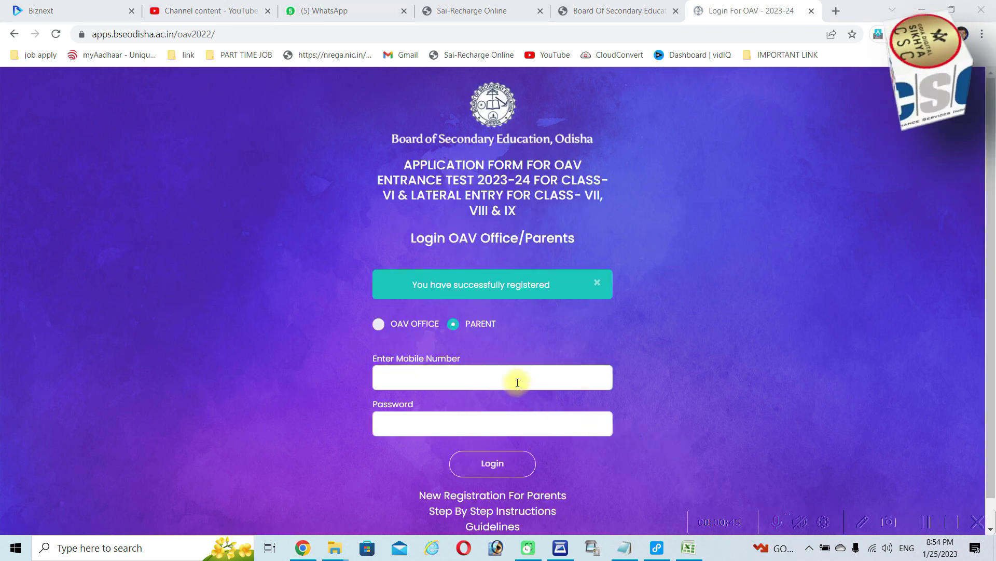
# Log in with the registered mobile number and password
pyautogui.click(477, 377)
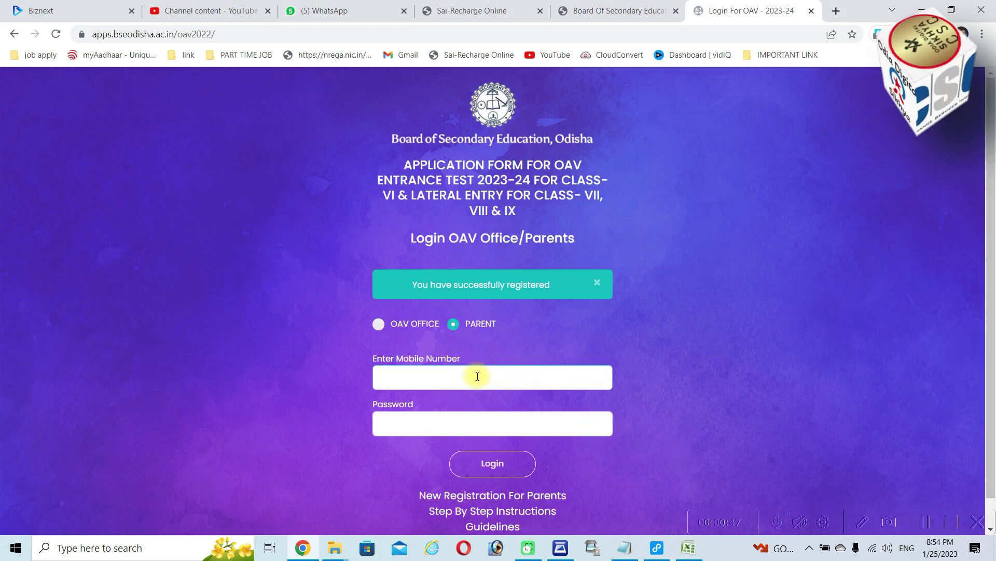
pyautogui.click(459, 423)
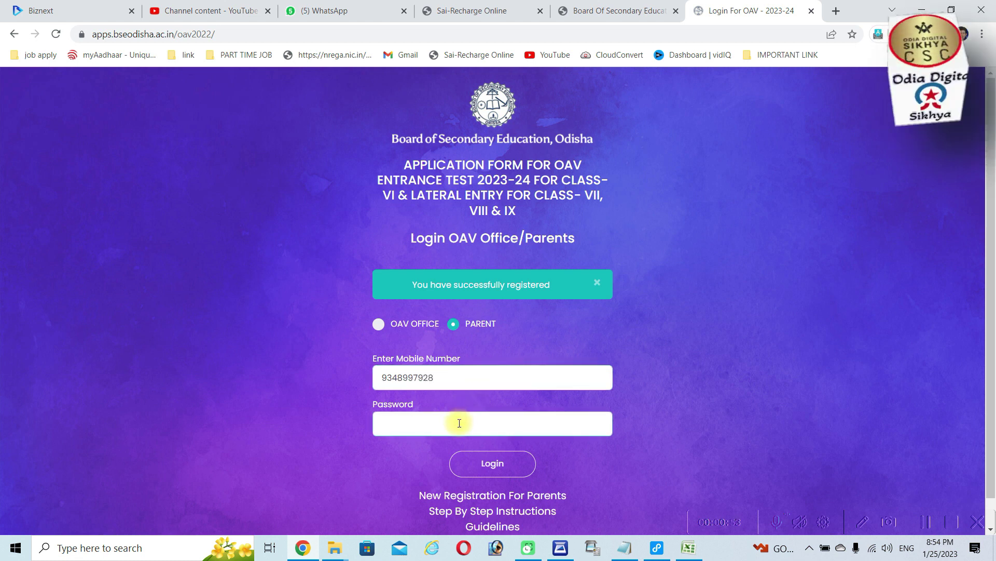
pyautogui.write('••')
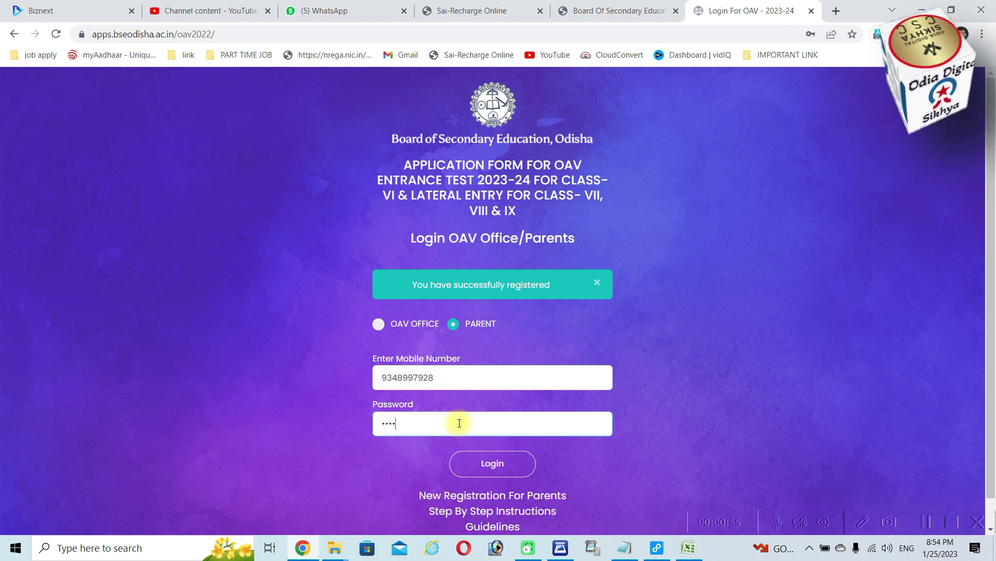
pyautogui.write('••••••')
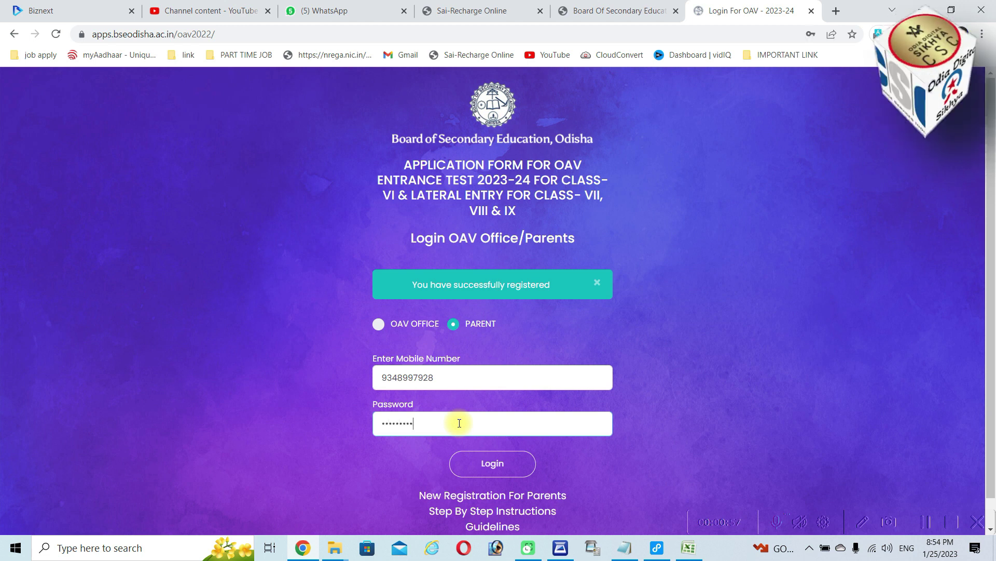
pyautogui.click(484, 465)
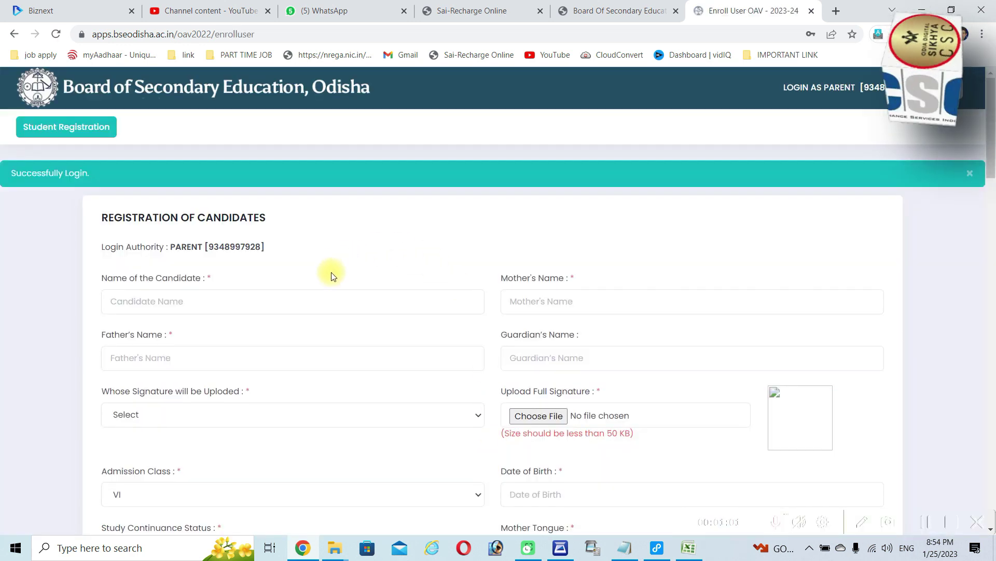
# Enter the candidate's full name in capital letters
pyautogui.click(240, 237)
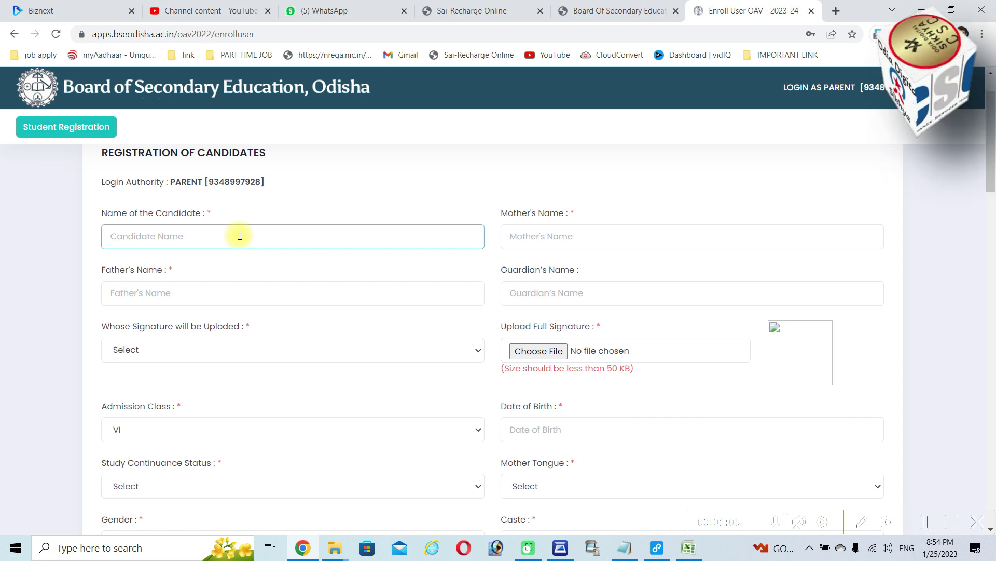
pyautogui.write('apar')
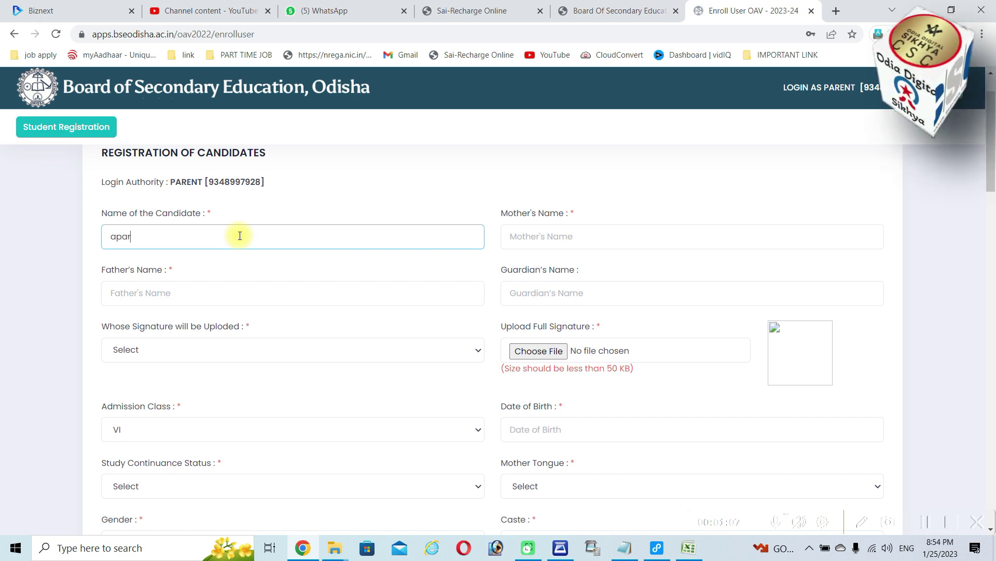
pyautogui.press('BackSpace')
pyautogui.press('BackSpace')
pyautogui.press('BackSpace')
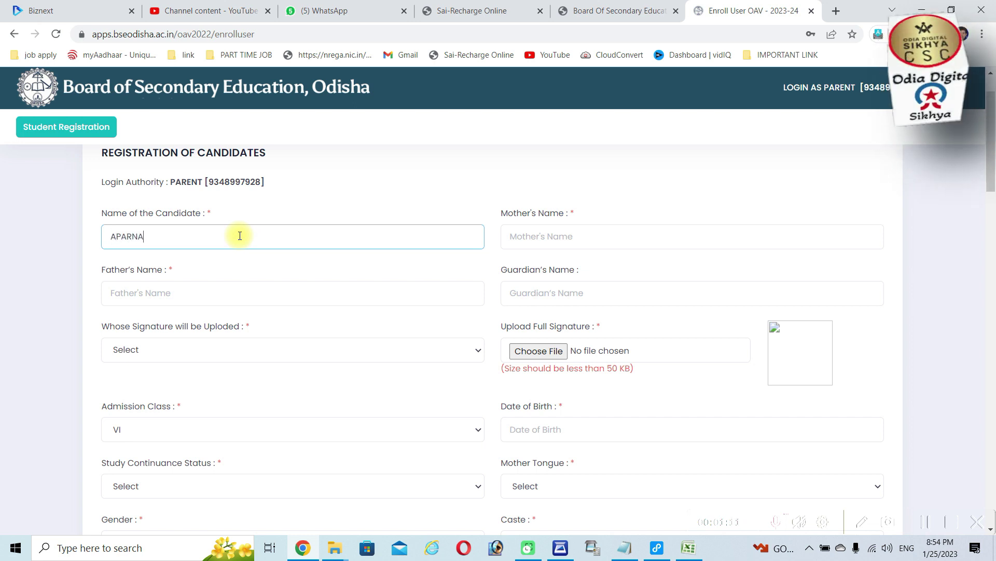
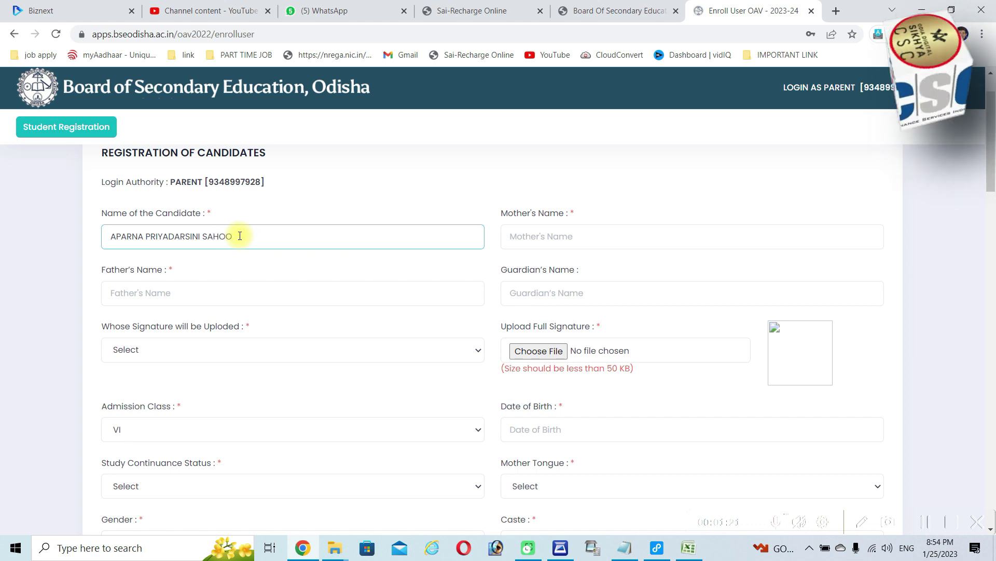
# Fill in the mother's and father's names, repeating the father's name as guardian
pyautogui.press('Tab')
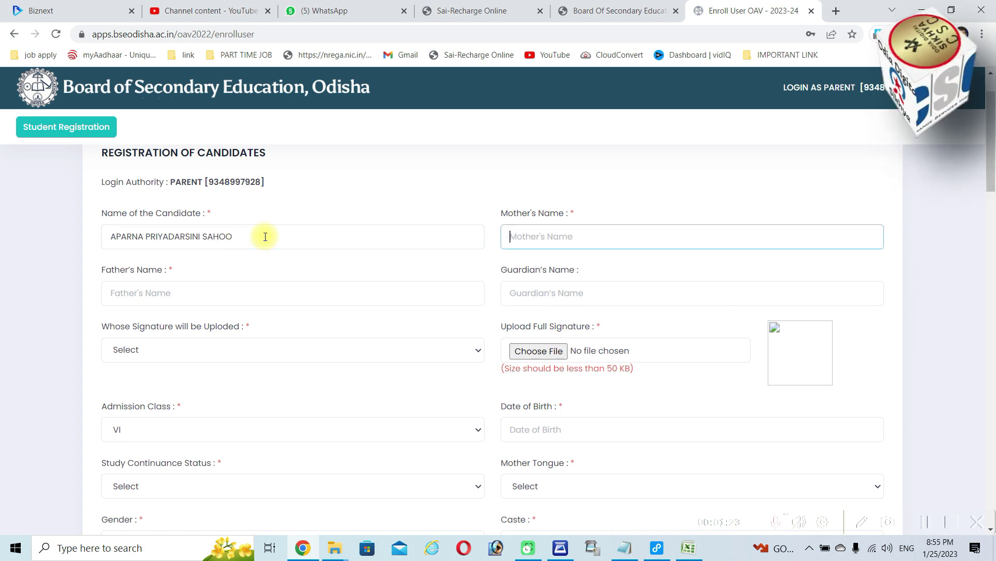
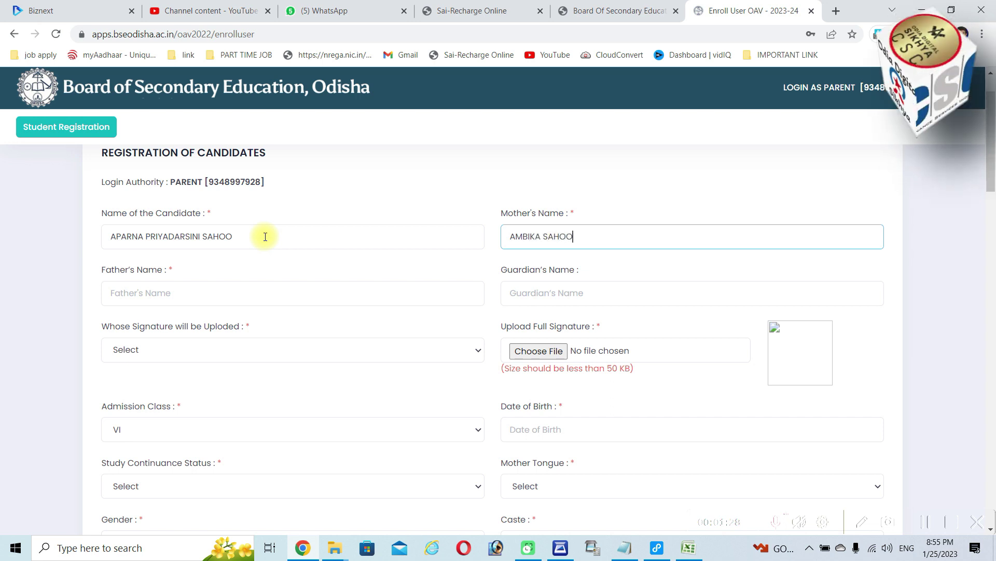
pyautogui.press('Tab')
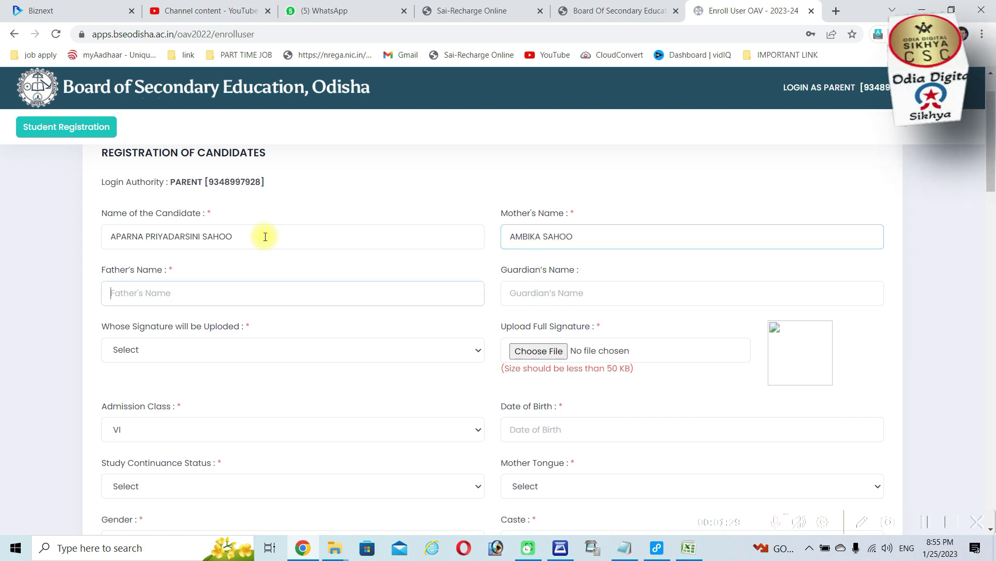
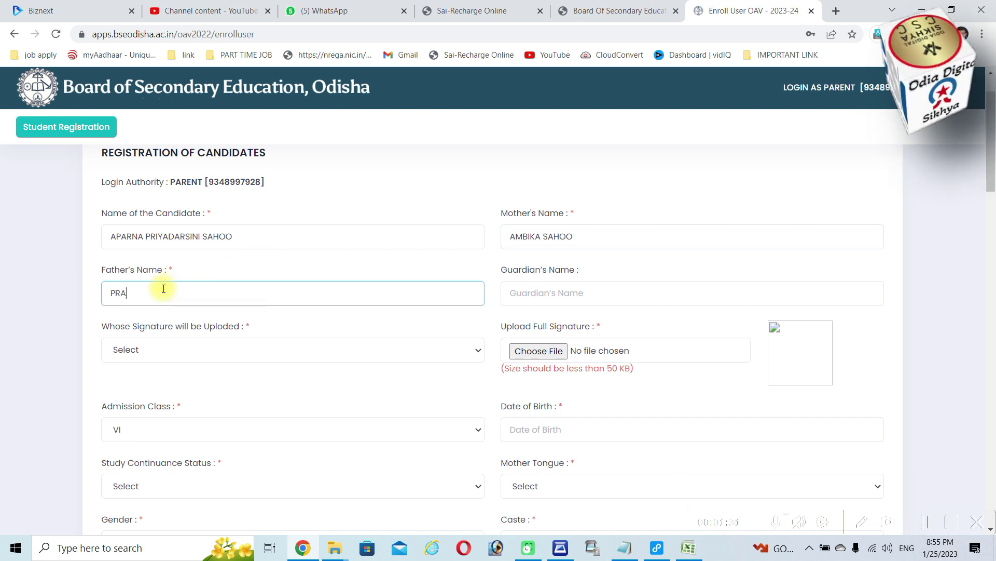
pyautogui.press('Tab')
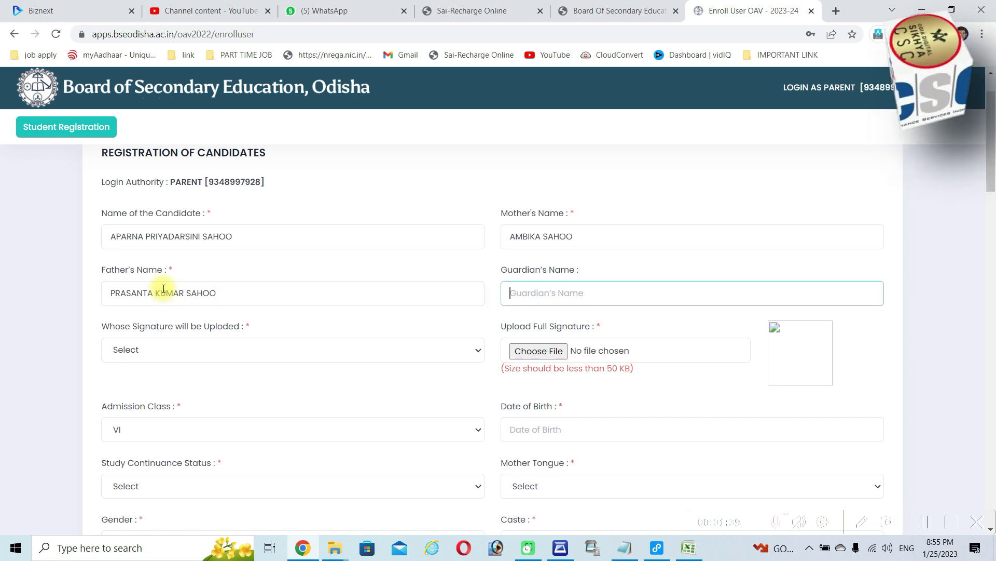
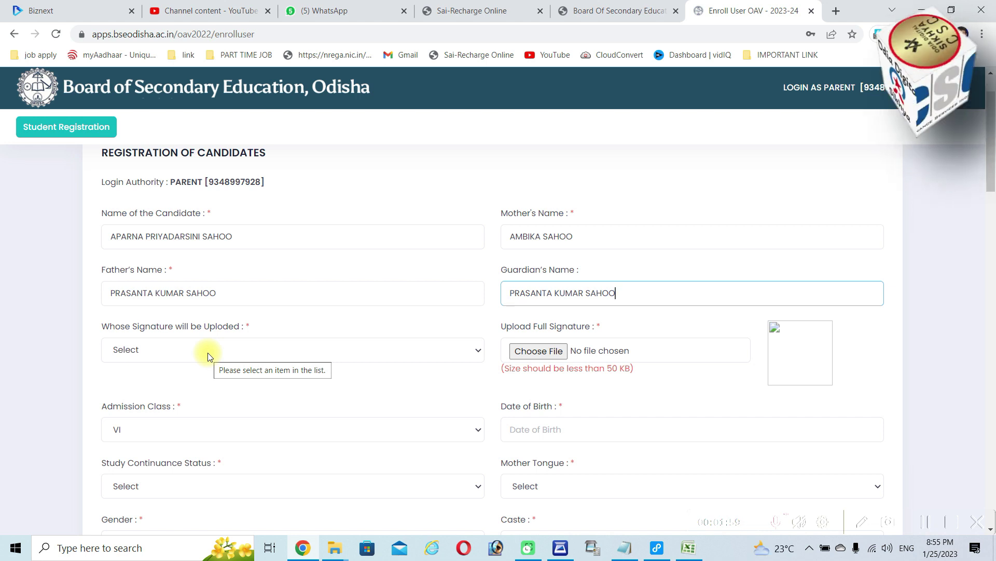
# Set Father as signatory and upload PP (2).jpg from Documents as the signature
pyautogui.click(207, 353)
pyautogui.click(181, 381)
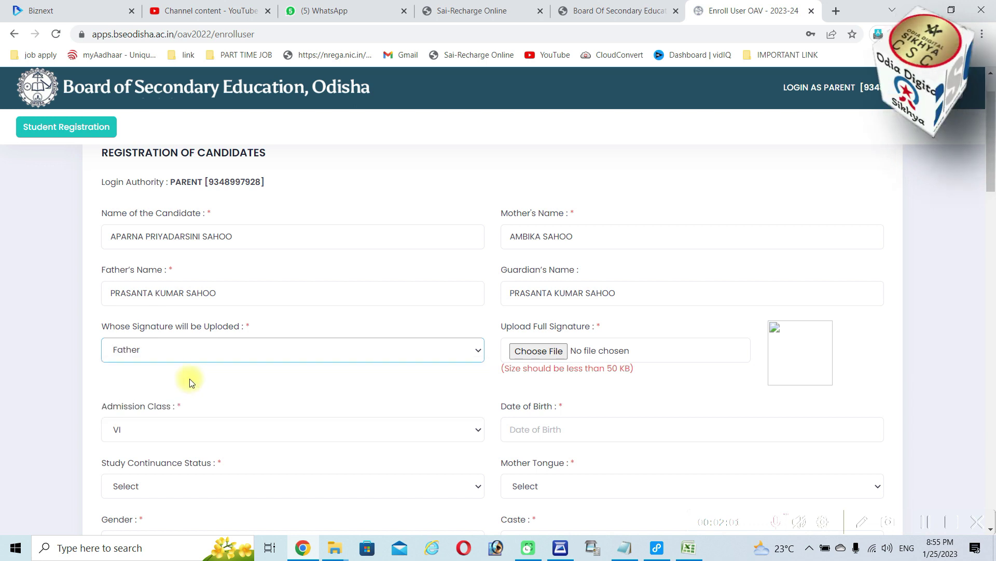
pyautogui.click(532, 351)
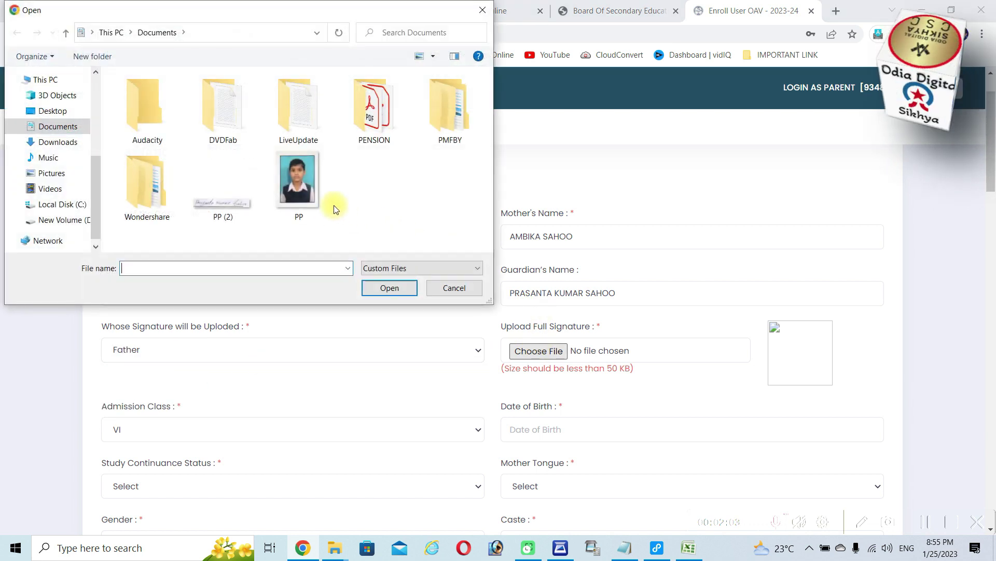
pyautogui.click(239, 210)
pyautogui.click(391, 288)
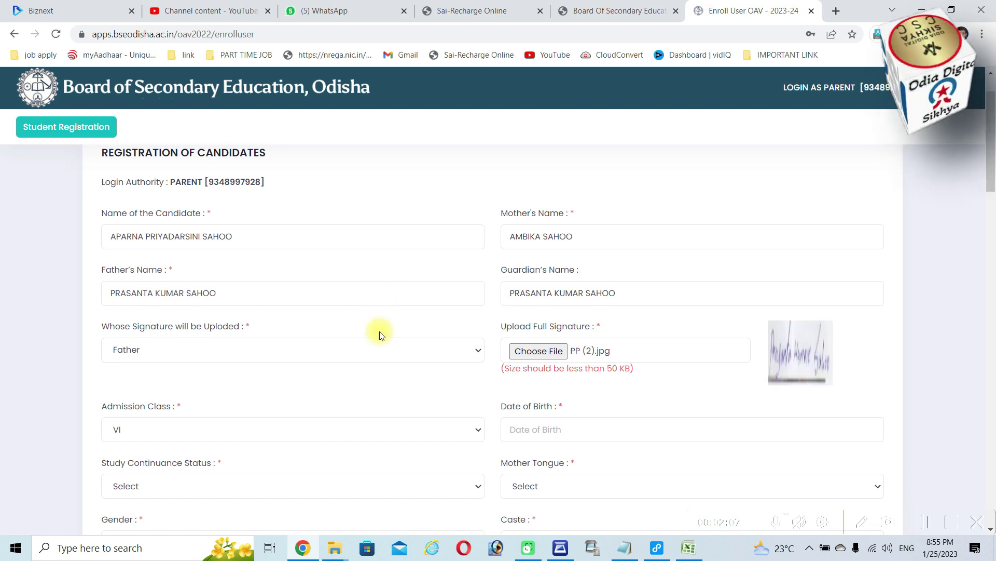
pyautogui.scroll(-2, 363, 342)
# Pick 28 March 2012 in the Date of Birth calendar via the 2010-2019 decade view
pyautogui.click(579, 298)
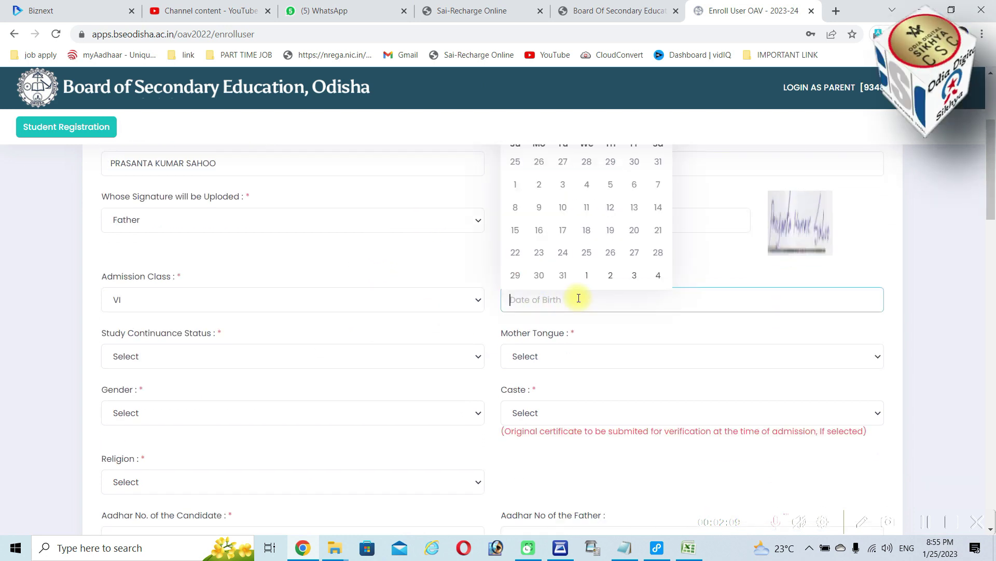
pyautogui.scroll(1, 577, 300)
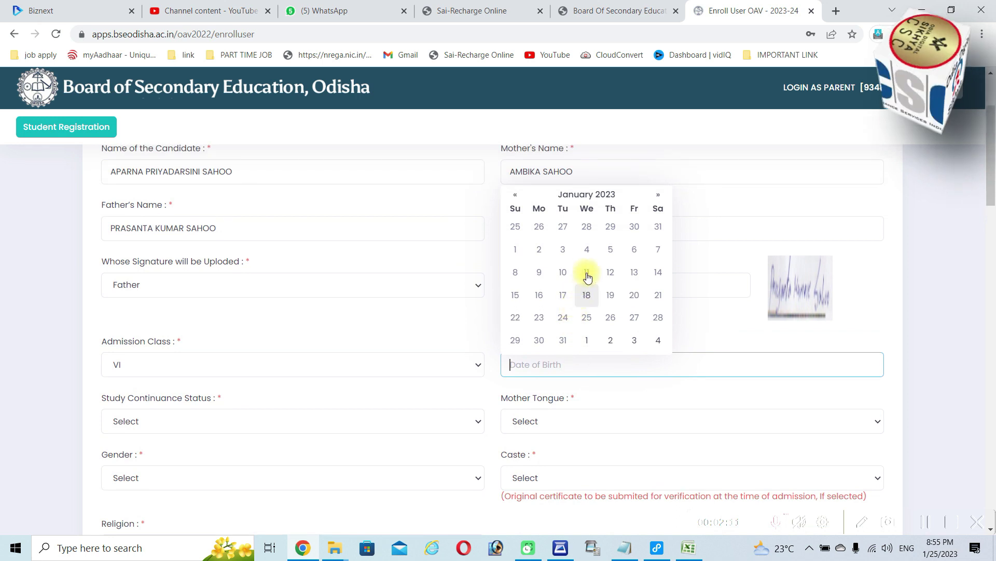
pyautogui.click(587, 194)
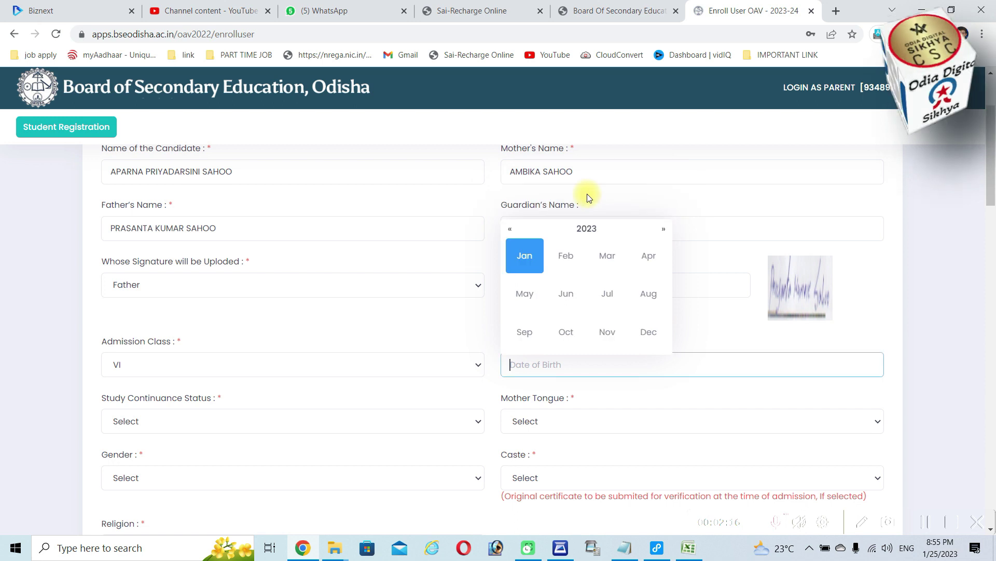
pyautogui.click(586, 228)
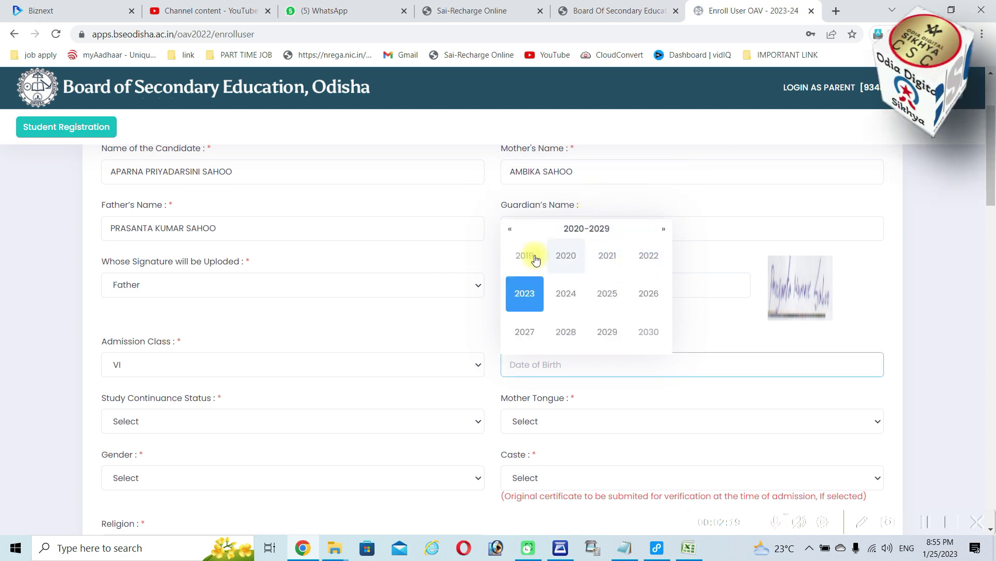
pyautogui.click(511, 229)
pyautogui.click(653, 262)
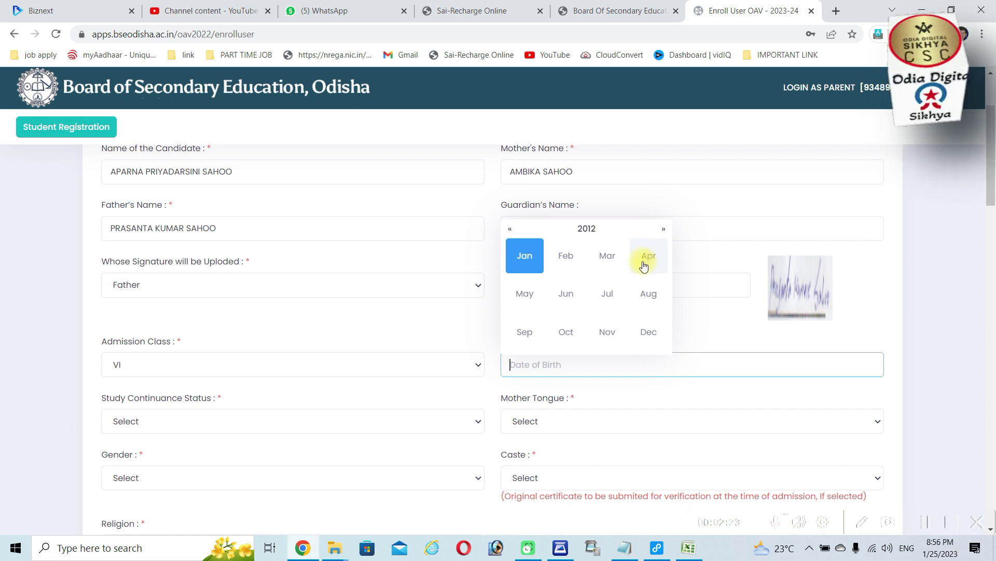
pyautogui.click(608, 256)
pyautogui.click(587, 318)
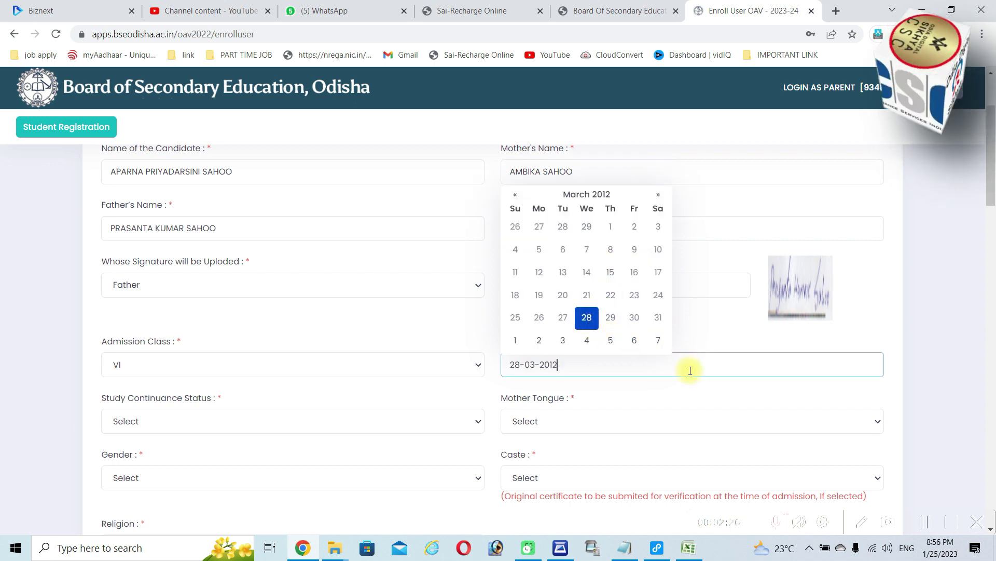
pyautogui.click(212, 418)
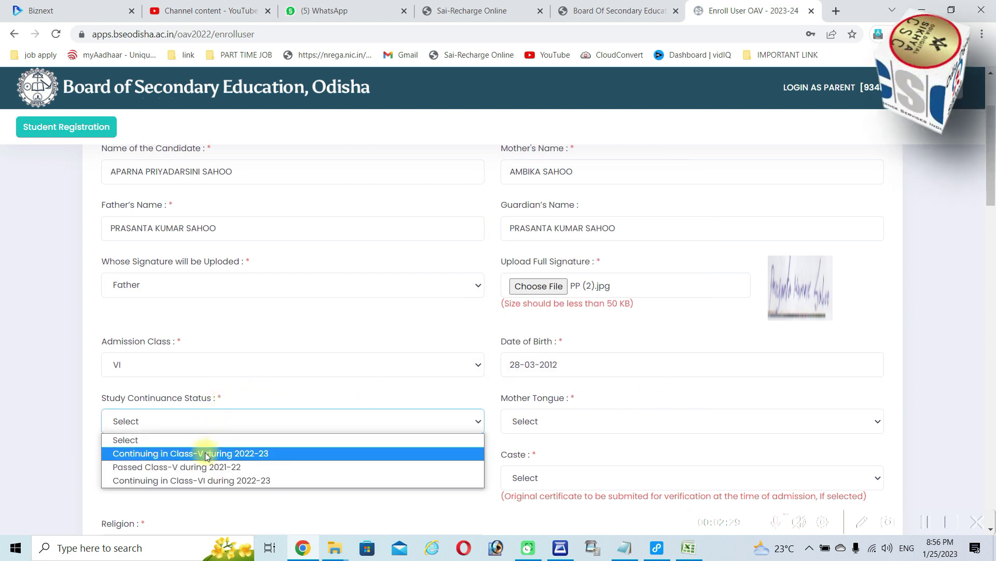
# Set status to continuing in Class-V 2022-23, mother tongue ODIA and gender Female
pyautogui.click(206, 453)
pyautogui.click(570, 425)
pyautogui.click(555, 459)
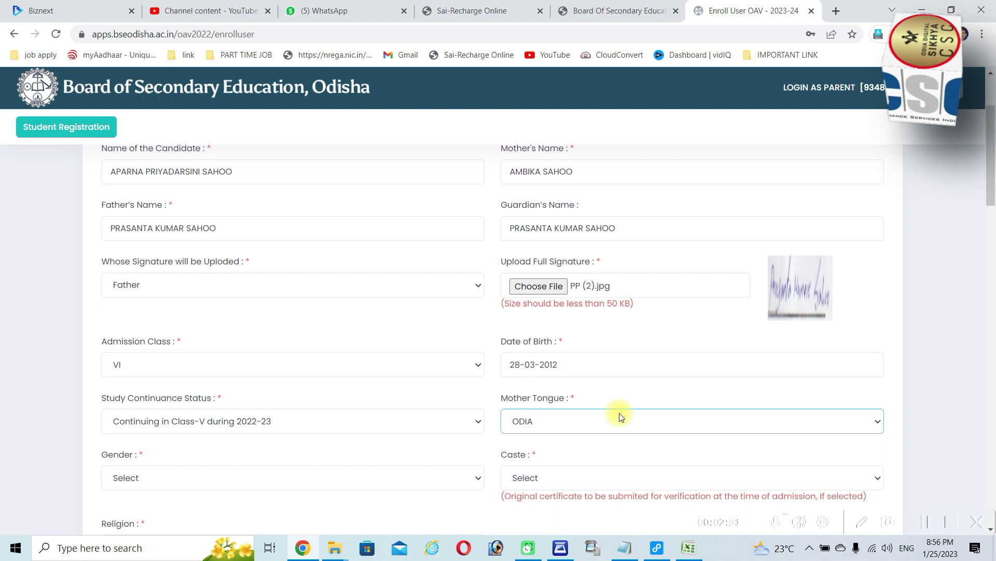
pyautogui.scroll(-3, 596, 426)
pyautogui.click(189, 280)
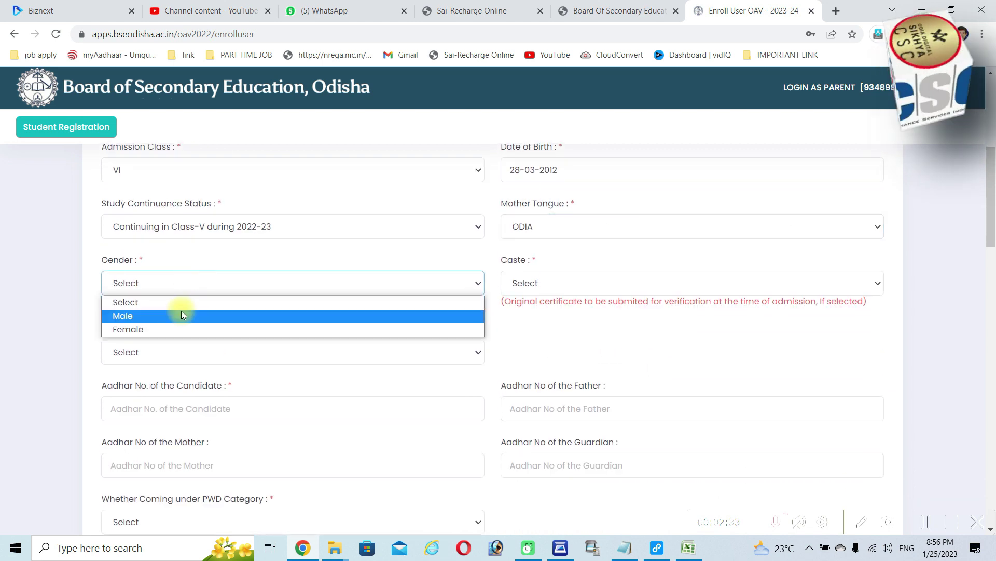
pyautogui.click(176, 329)
# Set the caste to SEBC and the religion to Hinduism
pyautogui.click(539, 283)
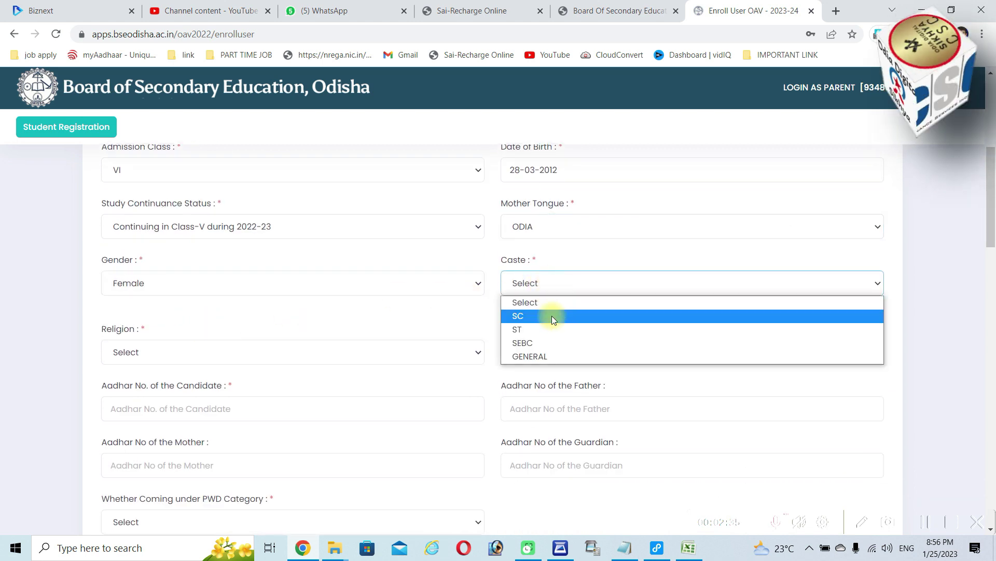
pyautogui.click(544, 346)
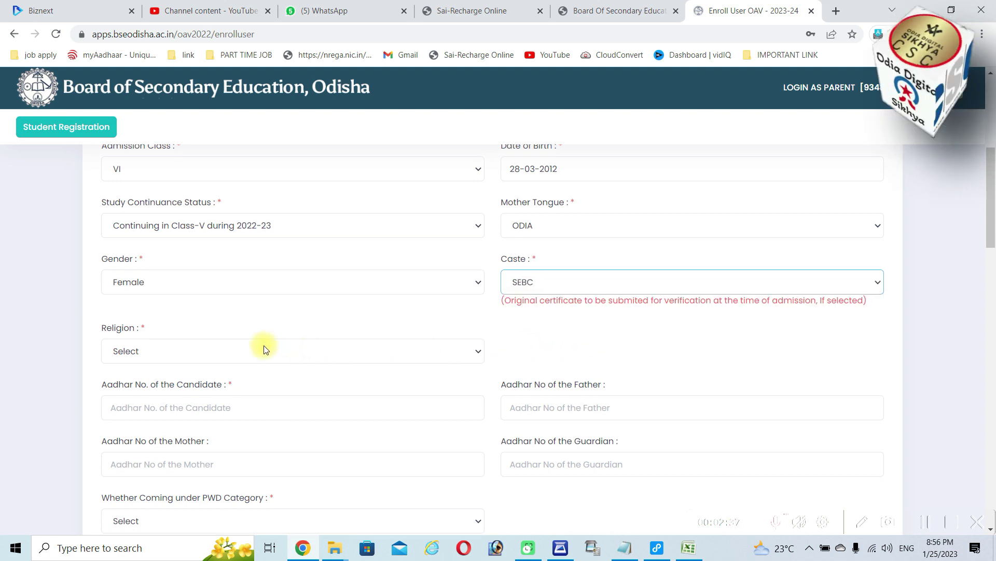
pyautogui.scroll(-2, 263, 345)
pyautogui.click(200, 228)
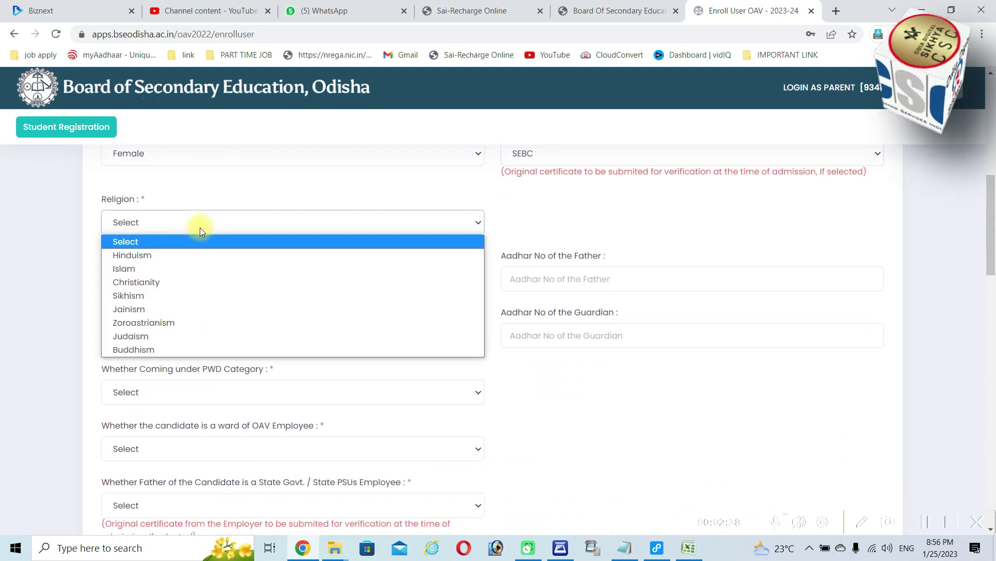
pyautogui.click(186, 256)
pyautogui.click(242, 279)
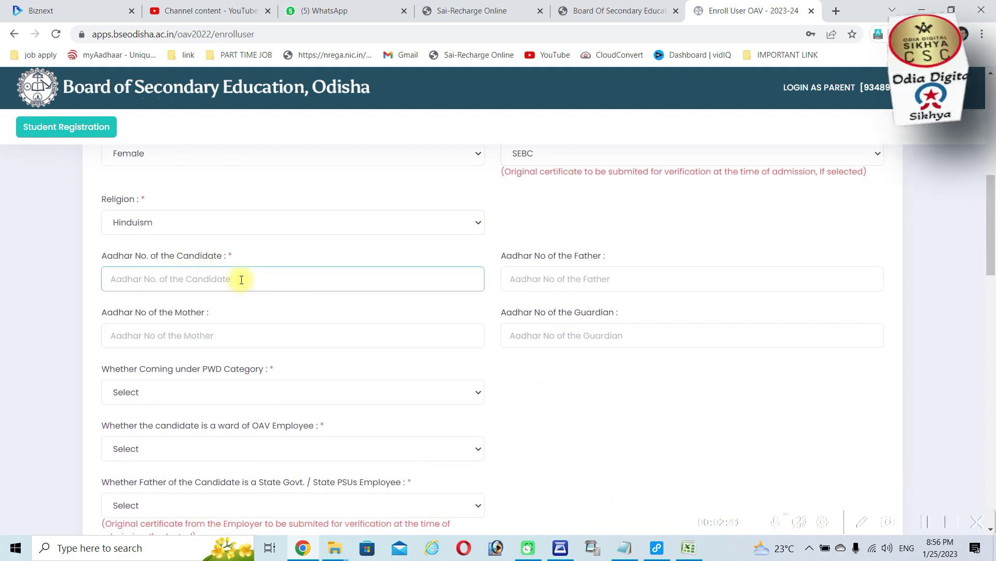
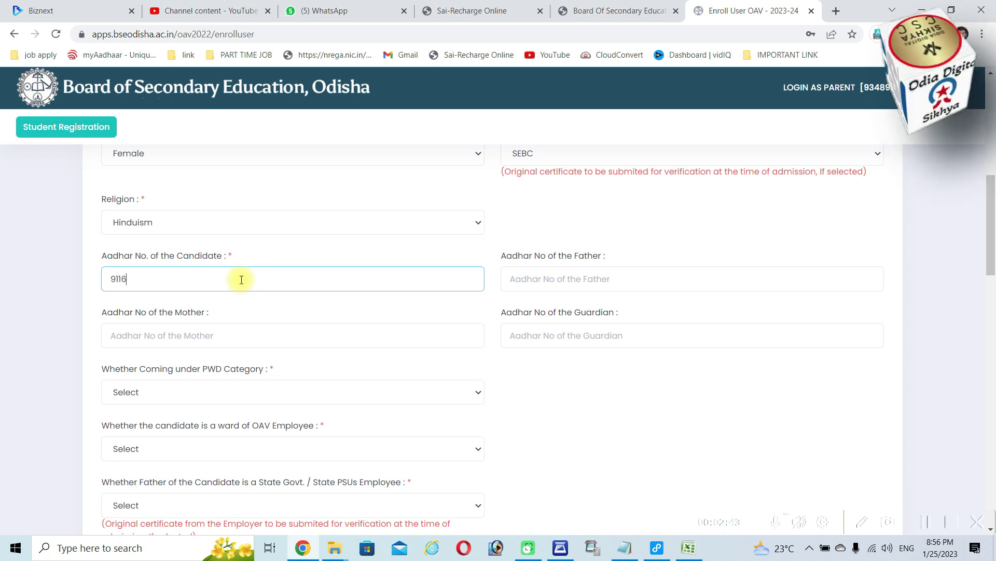
# Enter the 12-digit Aadhar numbers for the candidate, the father and the mother
pyautogui.click(558, 283)
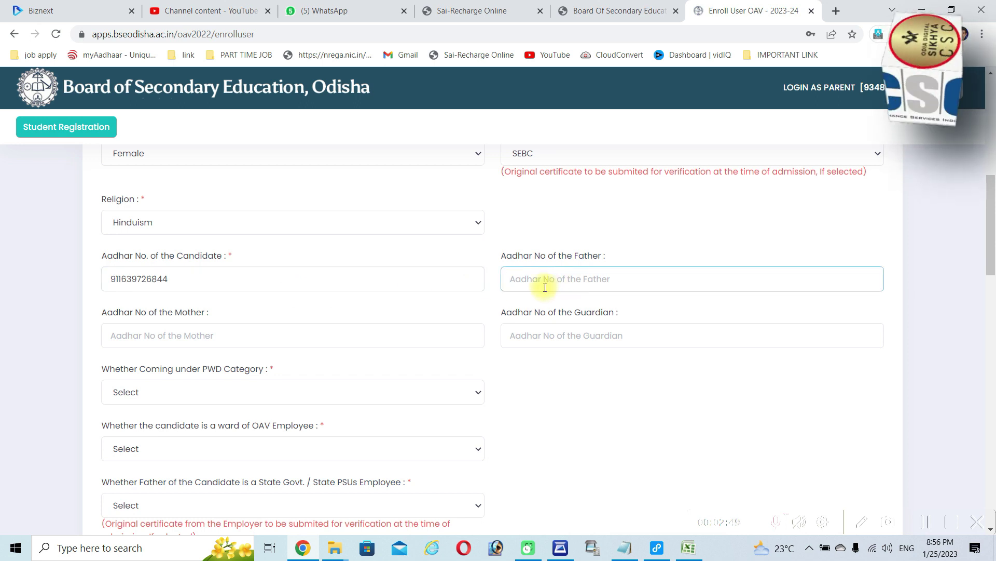
pyautogui.click(187, 337)
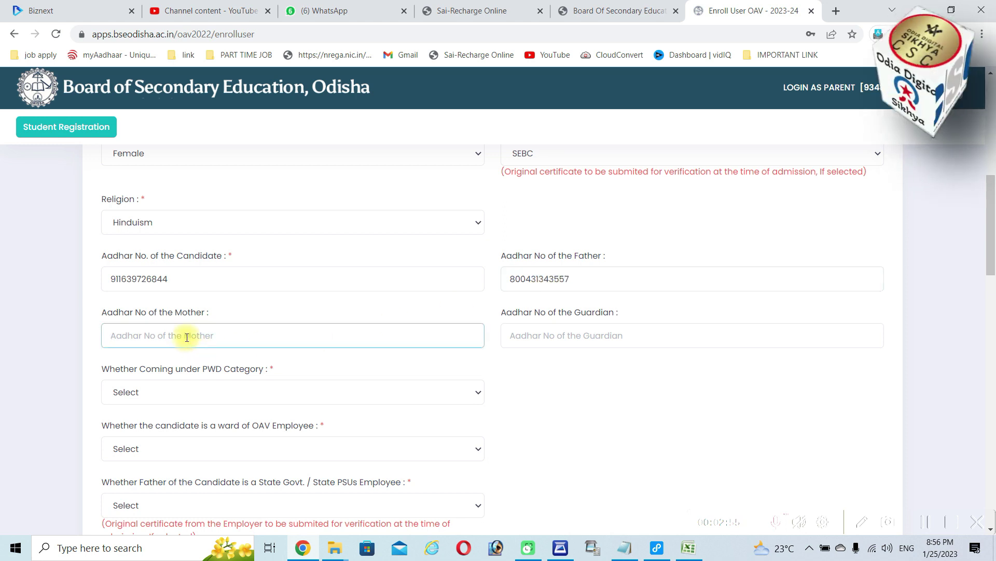
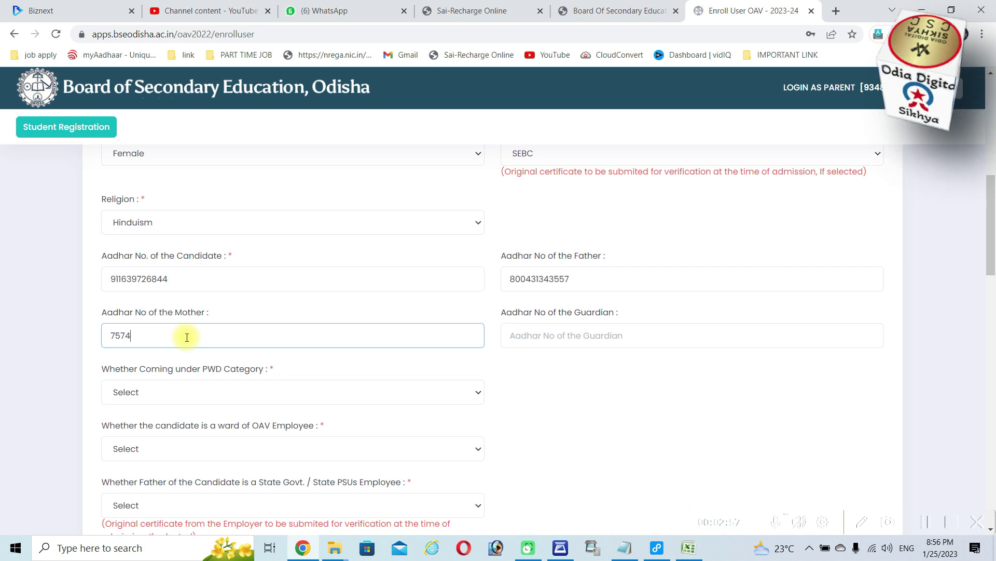
pyautogui.scroll(-2, 273, 336)
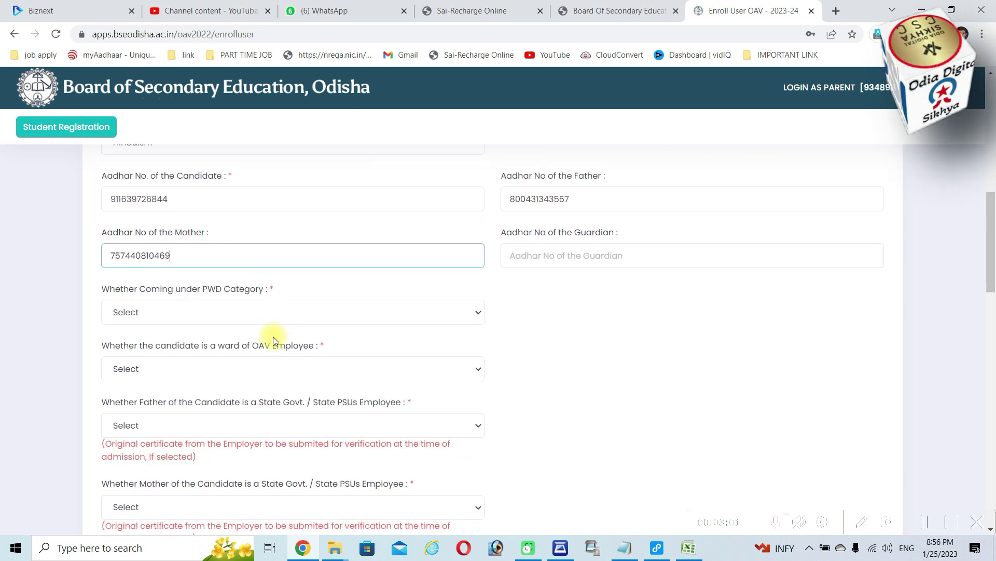
pyautogui.scroll(-3, 272, 337)
# Answer NO for PWD, OAV employee ward, and father's and mother's government employment
pyautogui.click(217, 200)
pyautogui.click(202, 243)
pyautogui.click(196, 253)
pyautogui.click(178, 298)
pyautogui.scroll(-3, 257, 281)
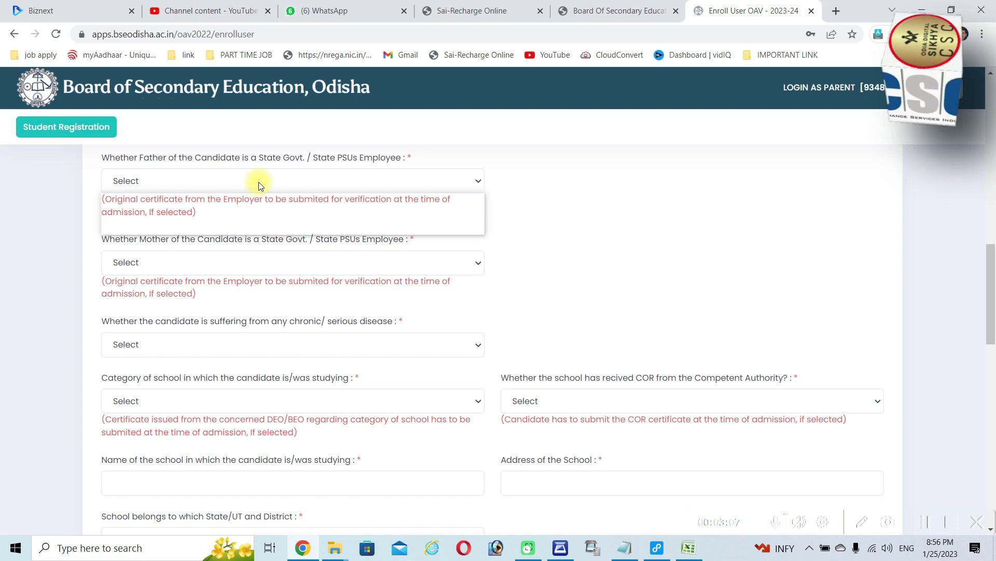
pyautogui.click(236, 225)
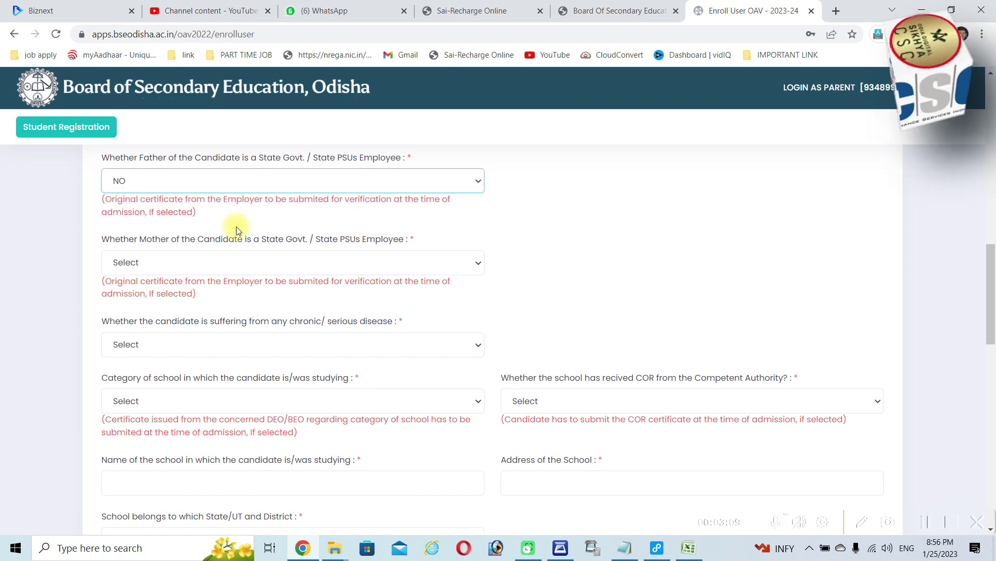
pyautogui.click(225, 263)
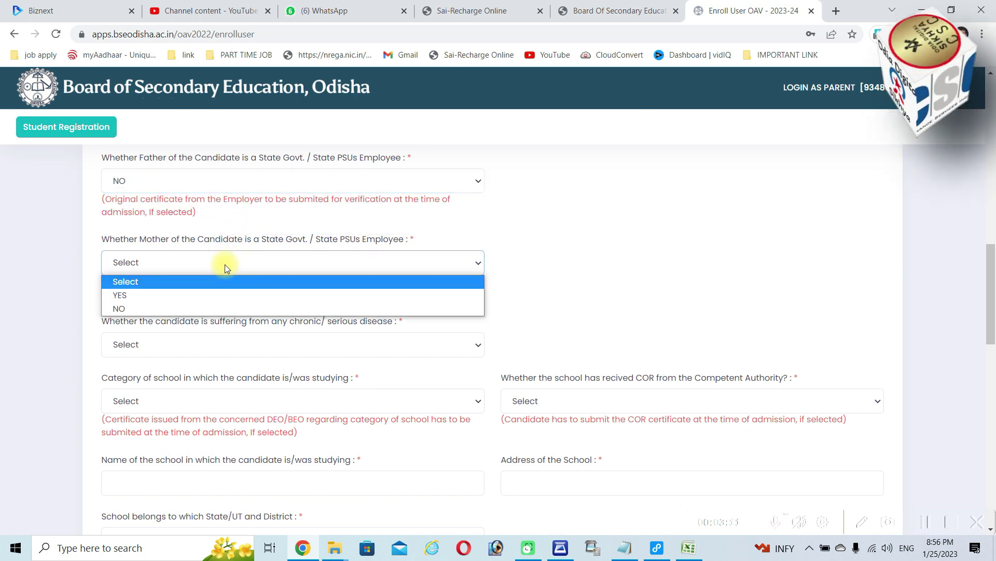
pyautogui.click(197, 308)
pyautogui.scroll(-1, 238, 291)
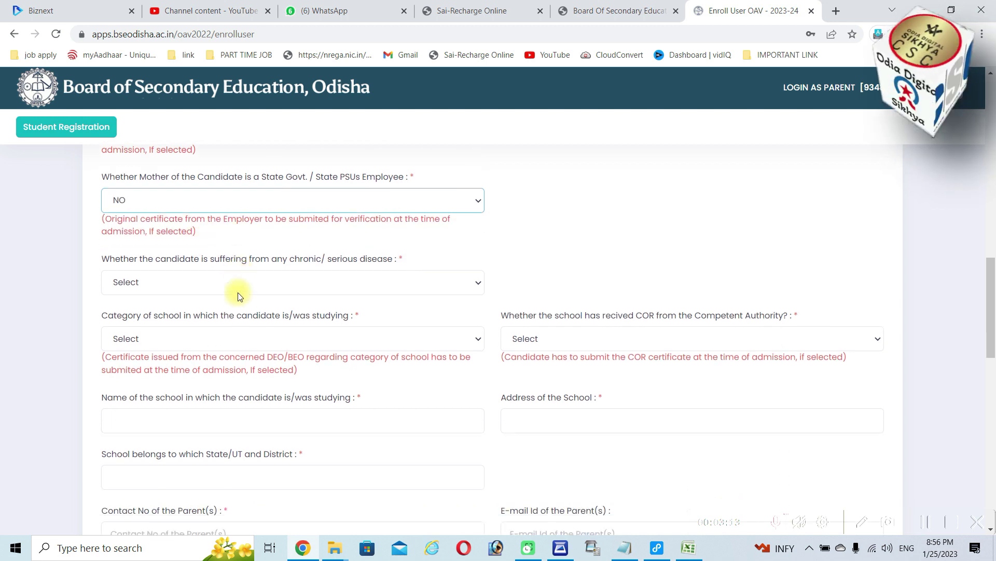
pyautogui.scroll(-1, 237, 292)
# Answer NO for chronic disease and set the school category to Govt under State Govt
pyautogui.click(244, 215)
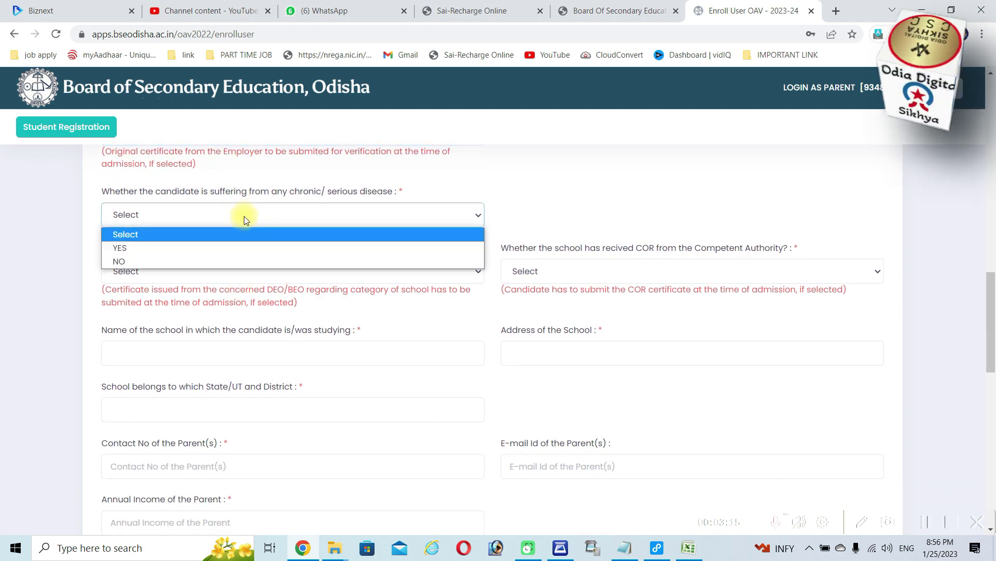
pyautogui.click(213, 260)
pyautogui.click(210, 275)
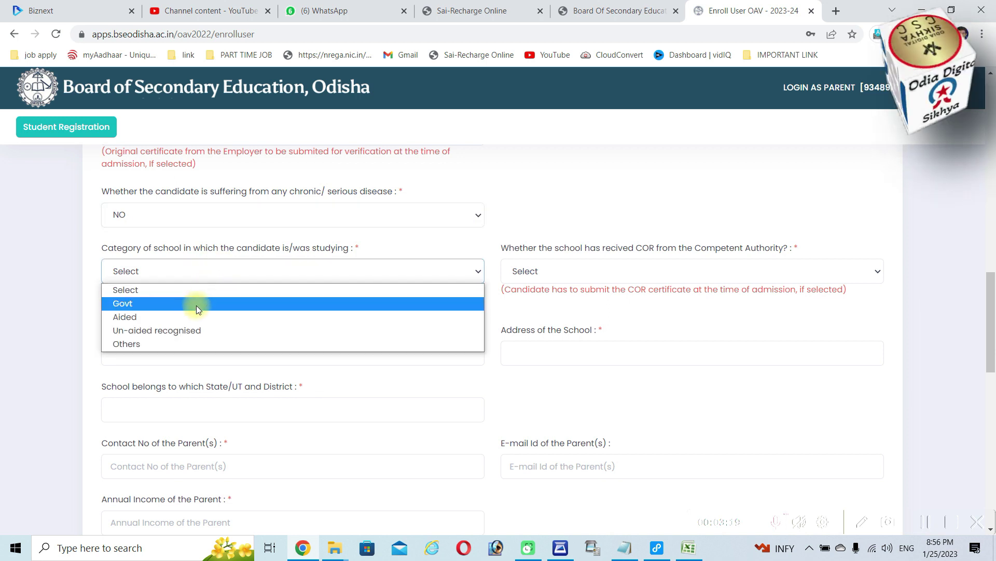
pyautogui.click(197, 304)
pyautogui.click(571, 273)
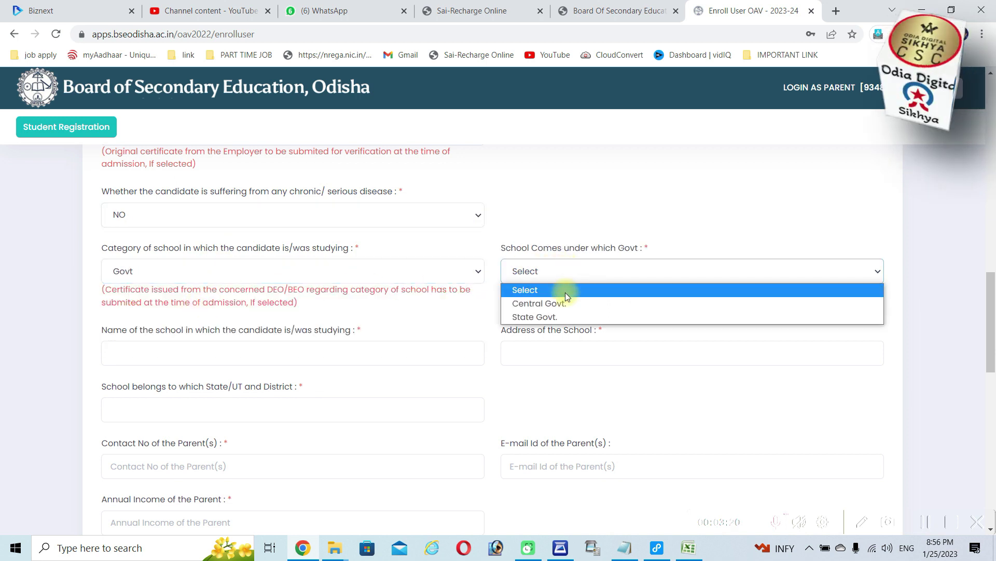
pyautogui.click(545, 315)
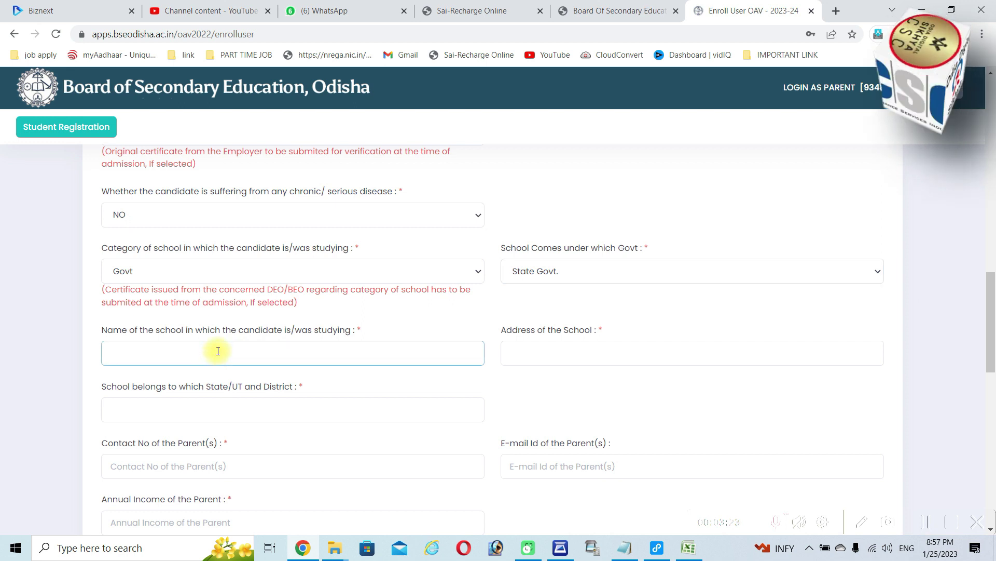
# Enter the school name as BASUDEB NODAL UP SCHOOL, replacing the mistyped first word
pyautogui.write('BAR')
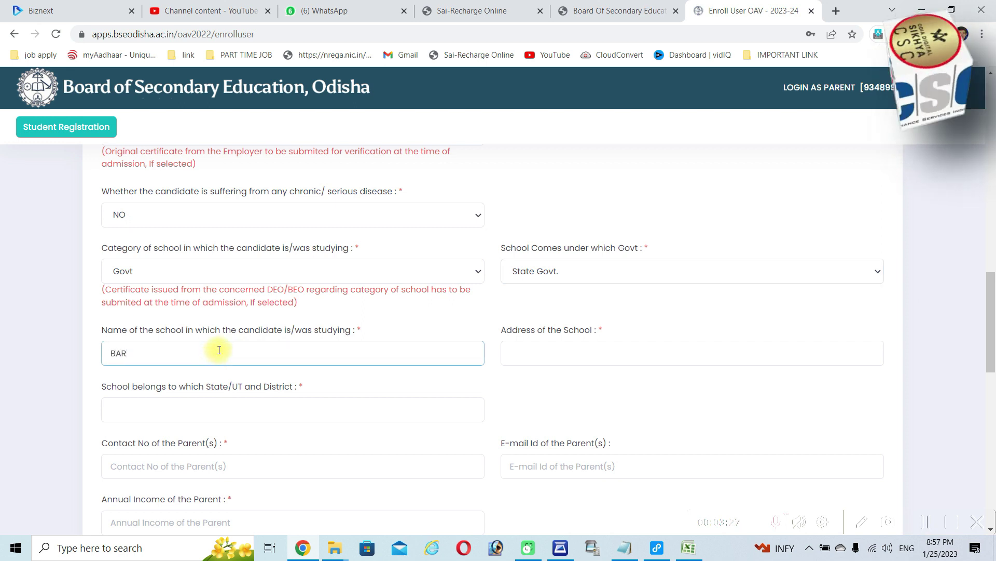
pyautogui.write('A')
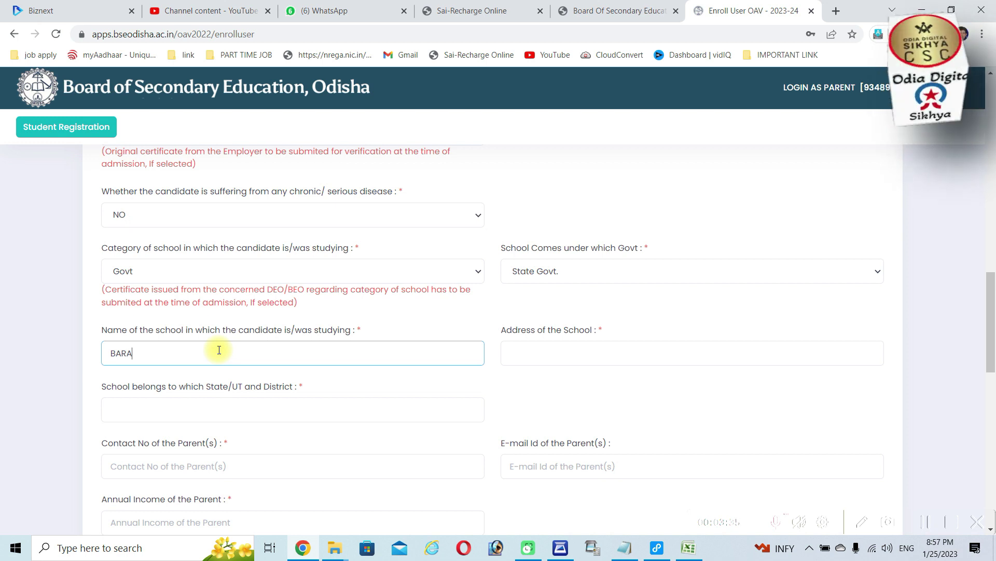
pyautogui.press('BackSpace')
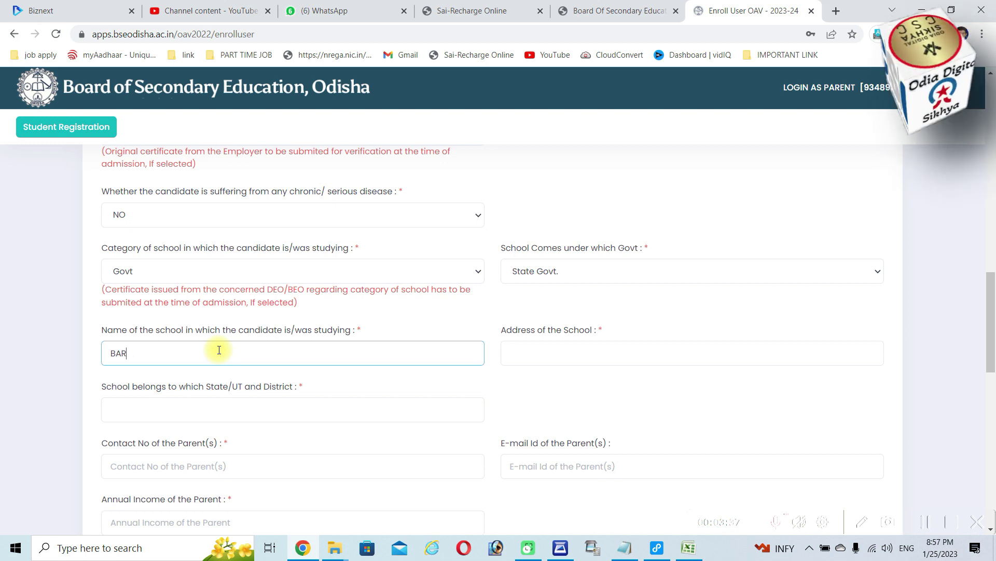
pyautogui.write('HAMP')
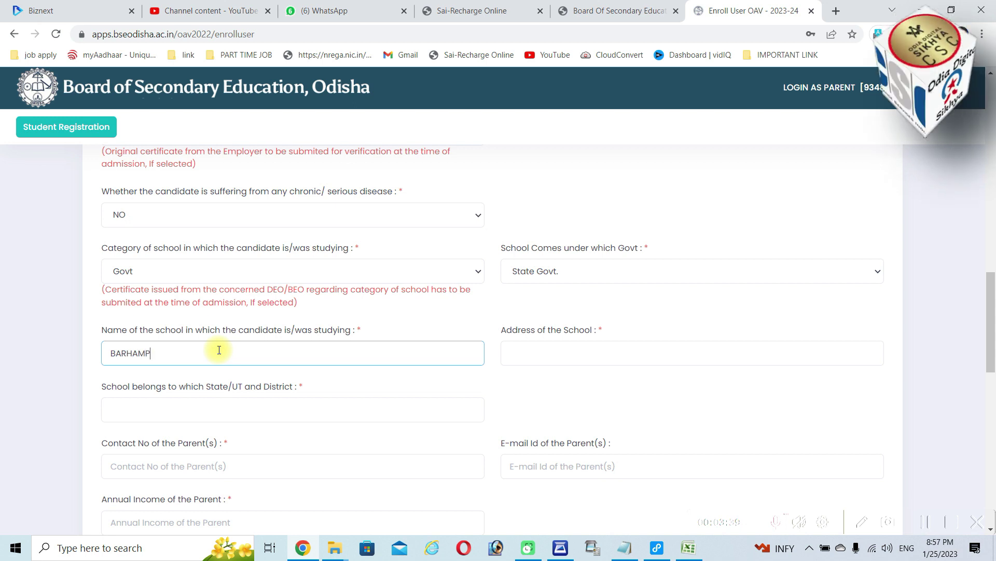
pyautogui.write('IDI')
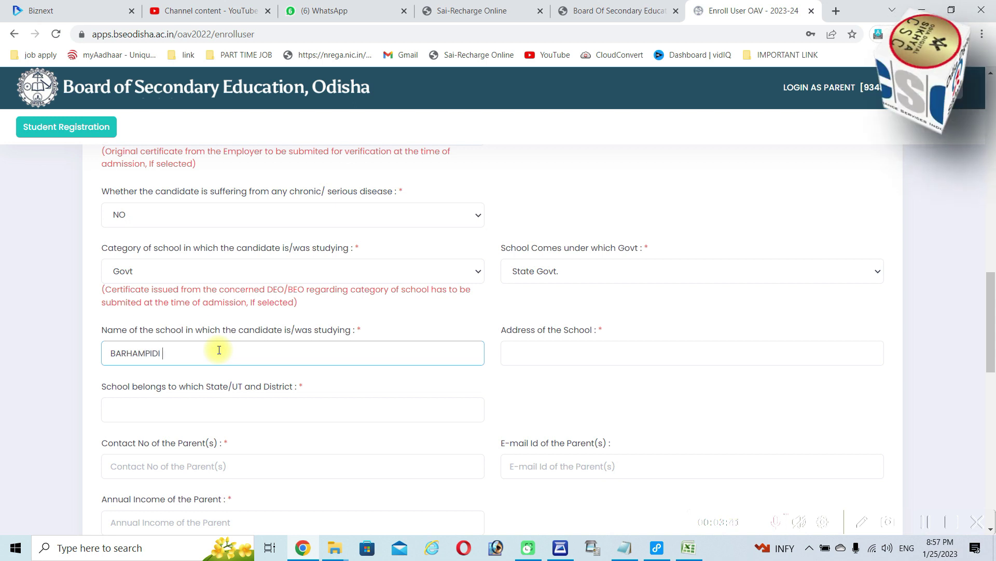
pyautogui.write(' UP S')
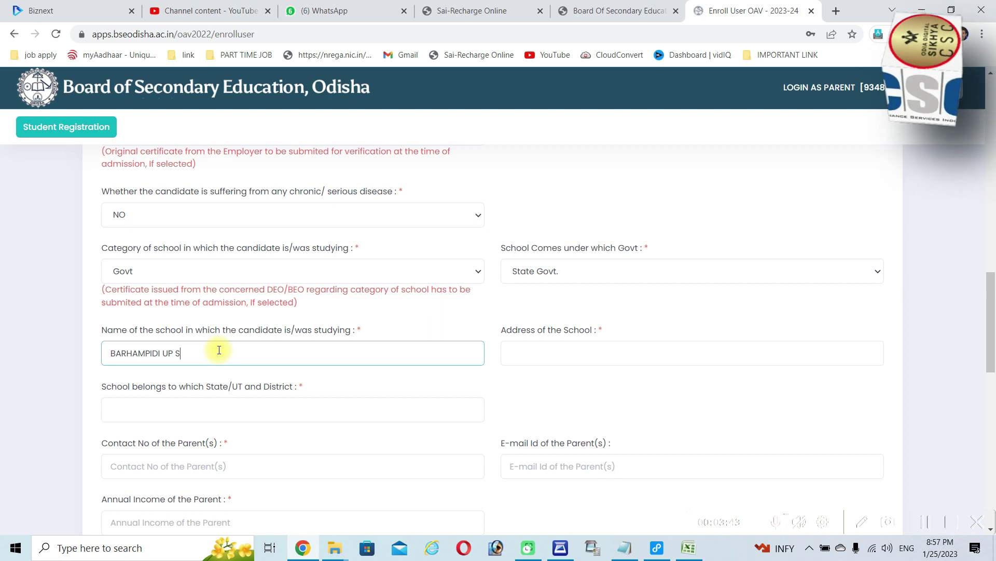
pyautogui.write('CHOOL')
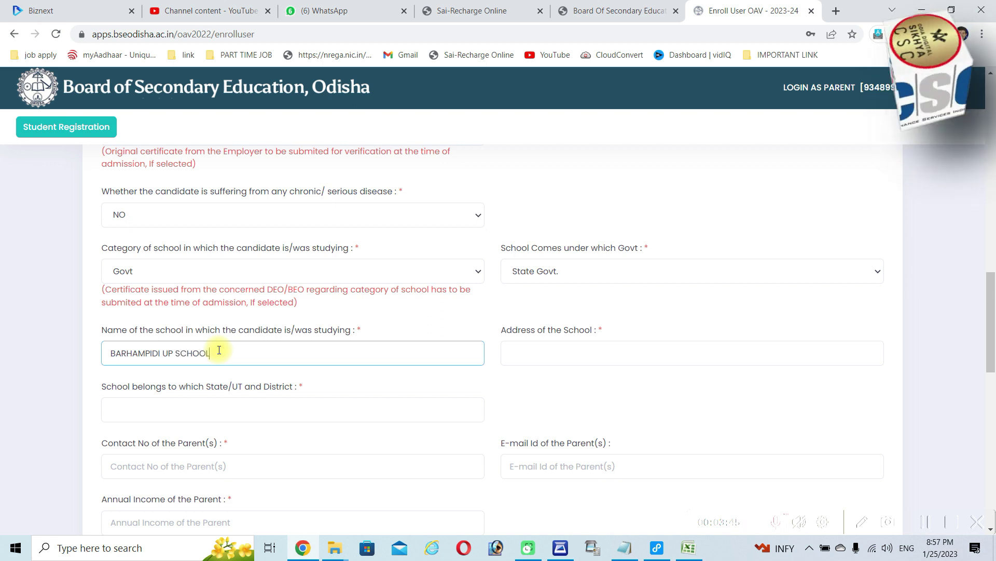
pyautogui.press('Tab')
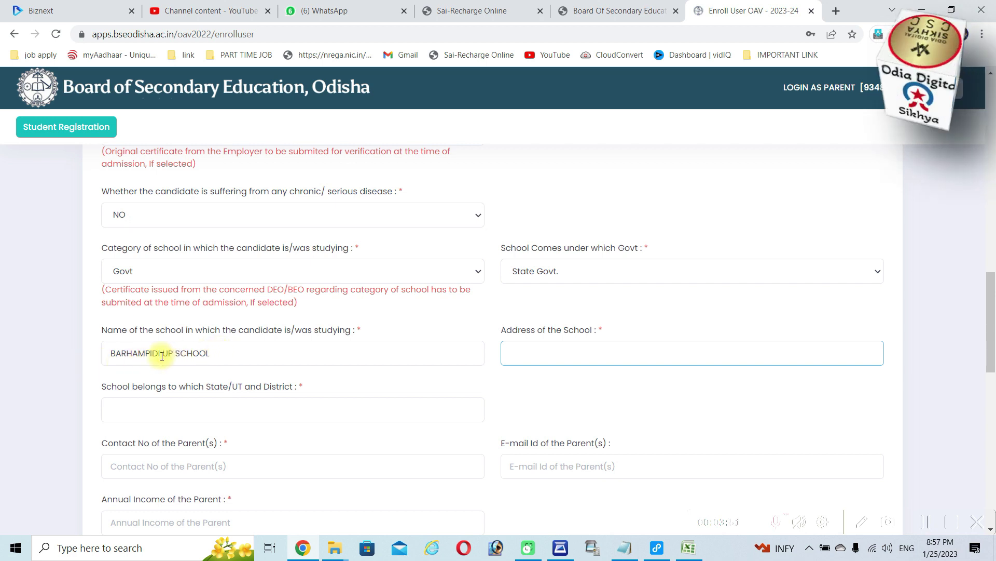
pyautogui.moveTo(161, 356); pyautogui.dragTo(104, 356)
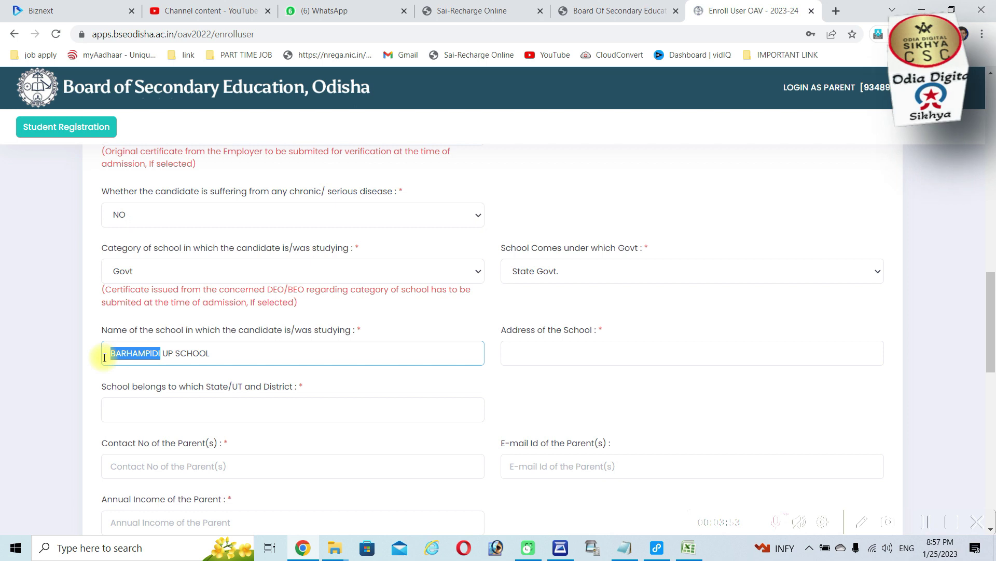
pyautogui.write('BASUDEB')
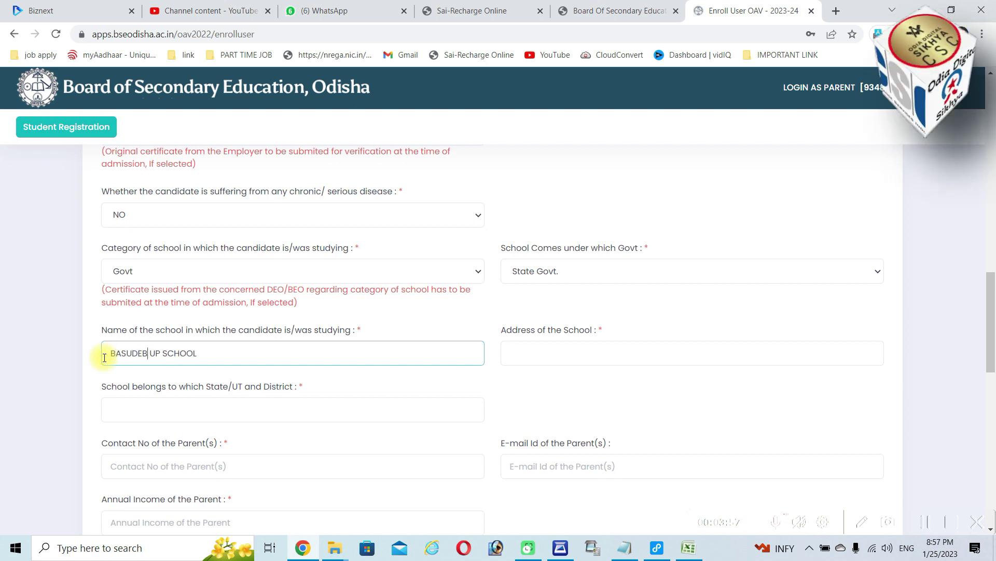
pyautogui.write(' NODAL')
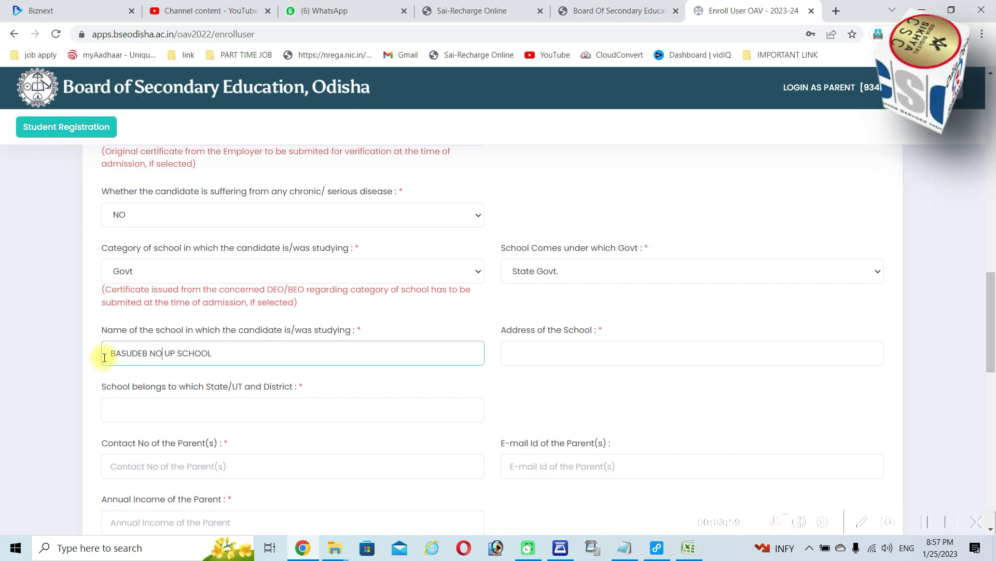
pyautogui.click(541, 346)
# Enter the school address BERHAMPIDI, SATYABADI, PURI, fixing typos, and PURI as its State/UT and District
pyautogui.write('B')
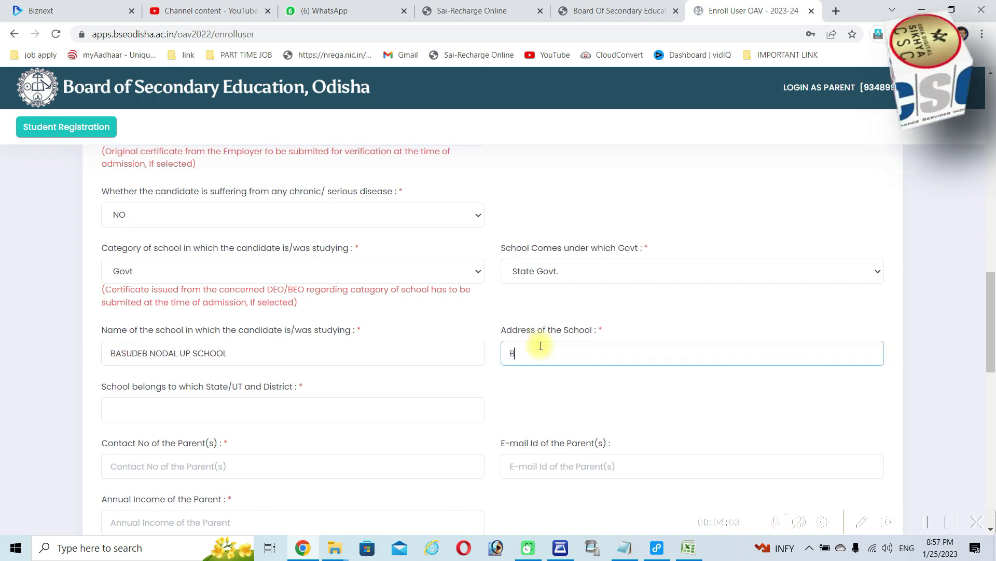
pyautogui.write('ERHM')
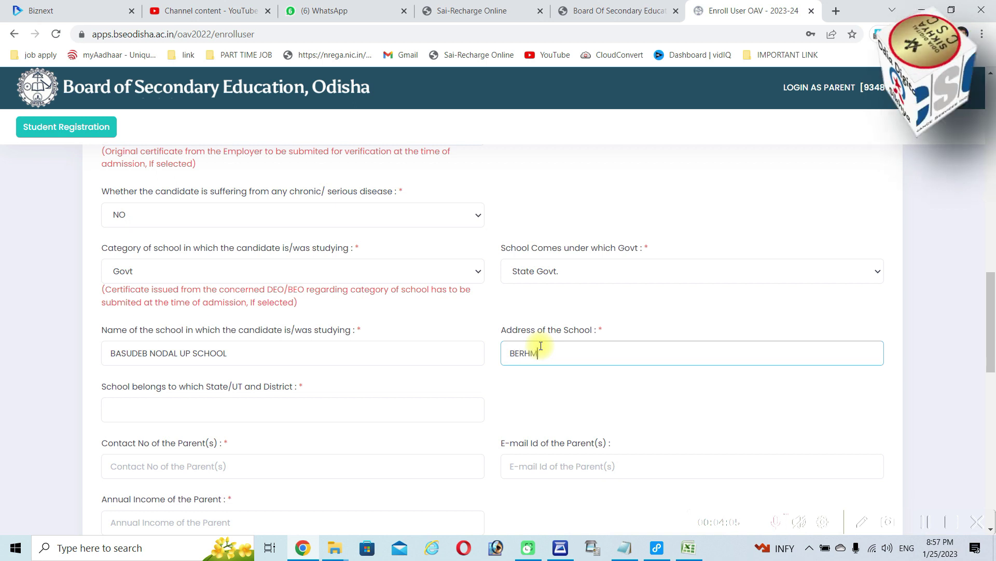
pyautogui.write('A=')
pyautogui.press('BackSpace')
pyautogui.press('BackSpace')
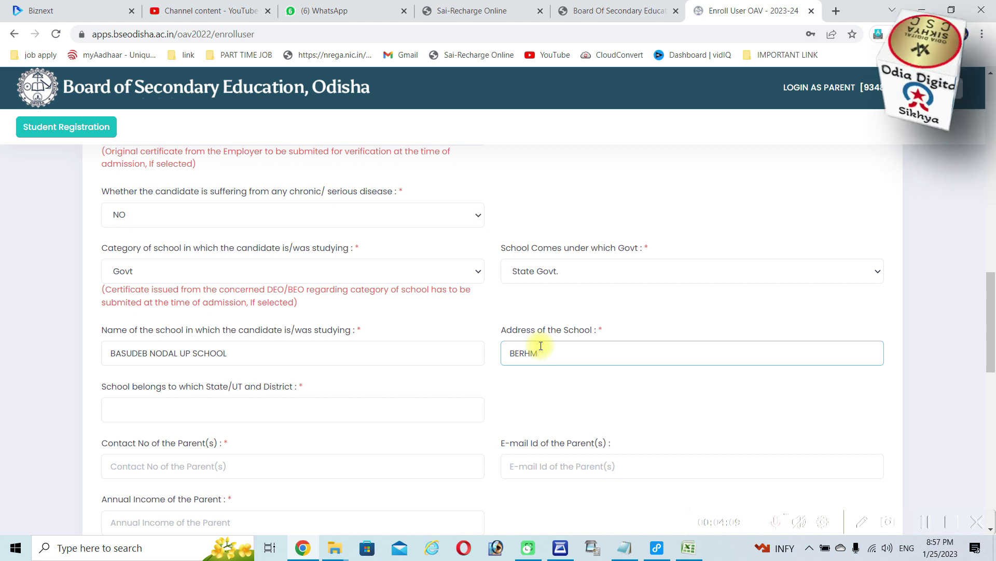
pyautogui.write('AMPIDI, SATY')
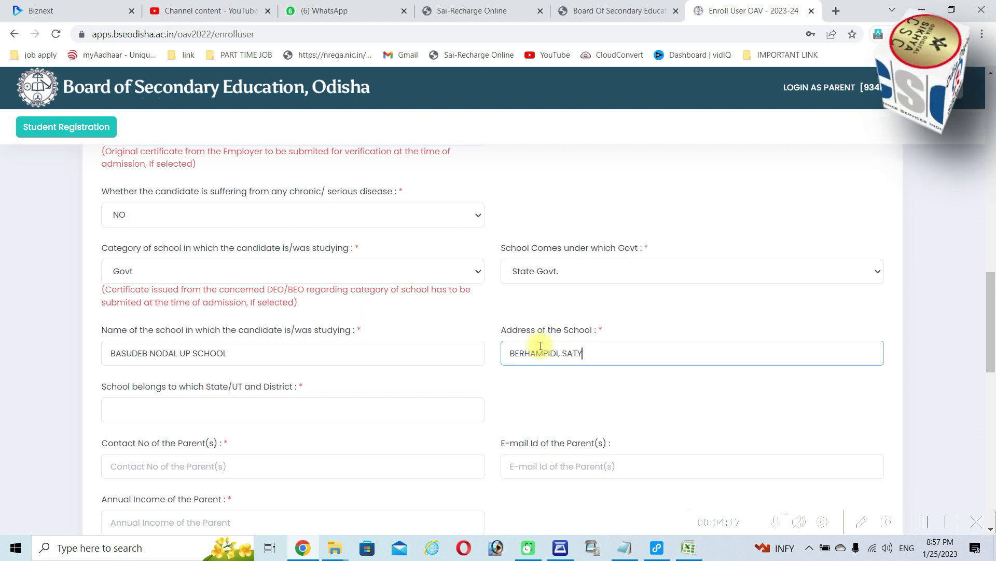
pyautogui.write('ABADI,')
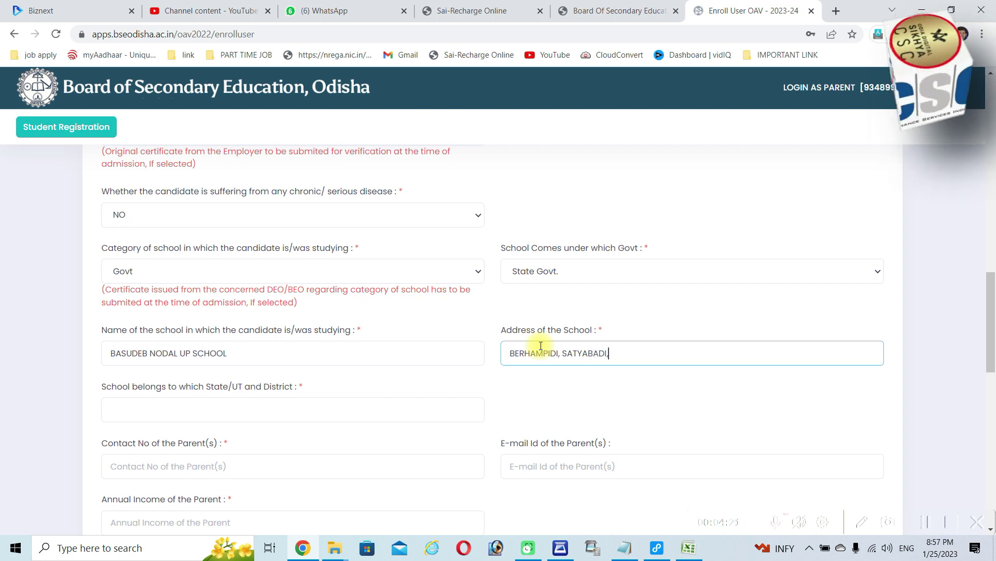
pyautogui.write(' PURO')
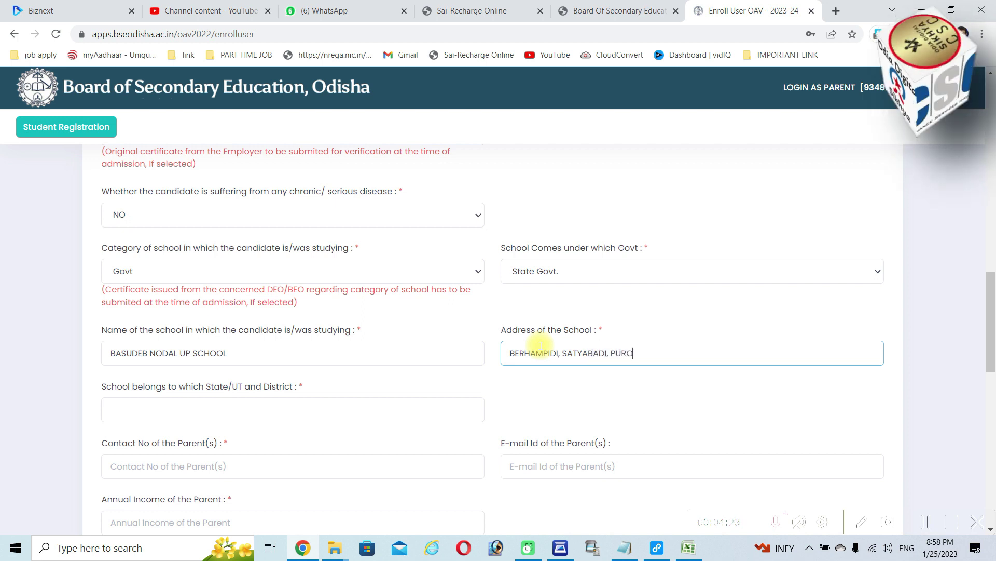
pyautogui.press('BackSpace')
pyautogui.write('I')
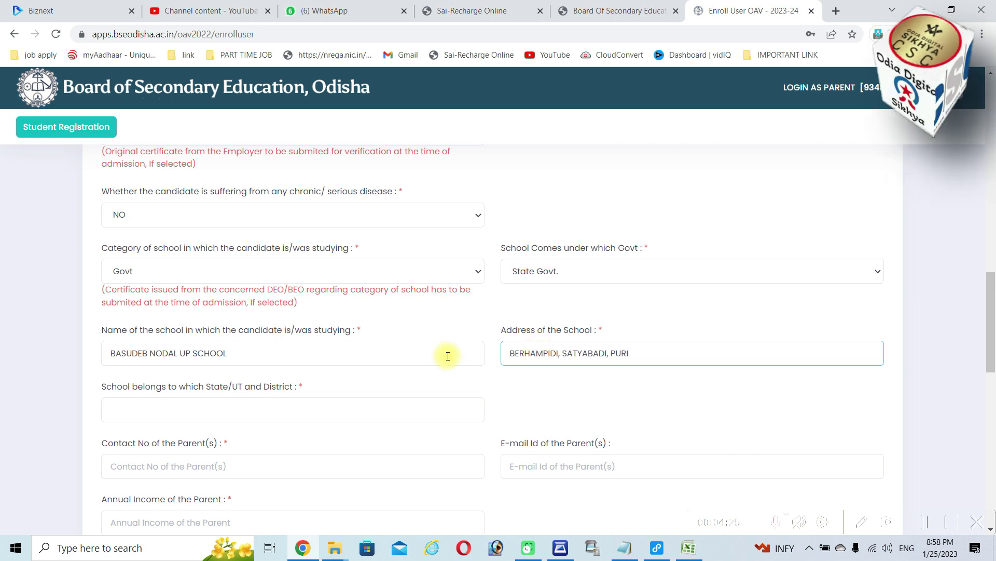
pyautogui.scroll(-3, 363, 352)
pyautogui.click(198, 279)
pyautogui.write('PURI')
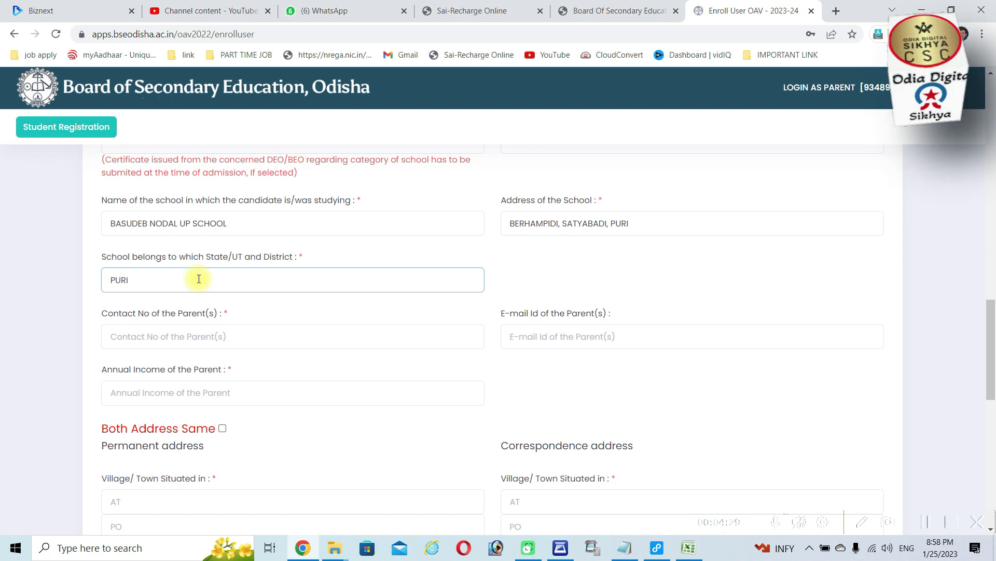
# Enter the parent's contact number and annual income 40000, and tick Both Address Same
pyautogui.click(205, 340)
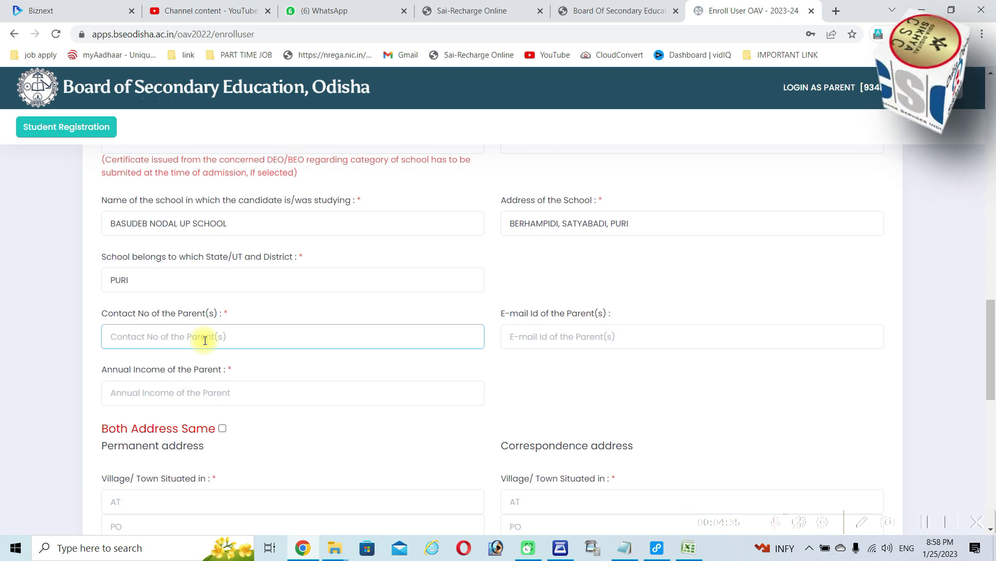
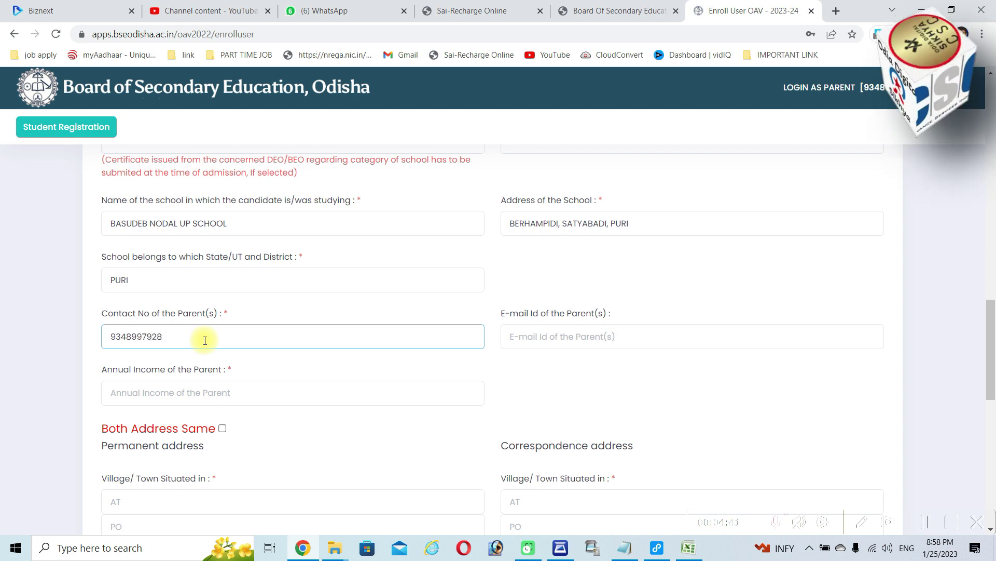
pyautogui.click(198, 393)
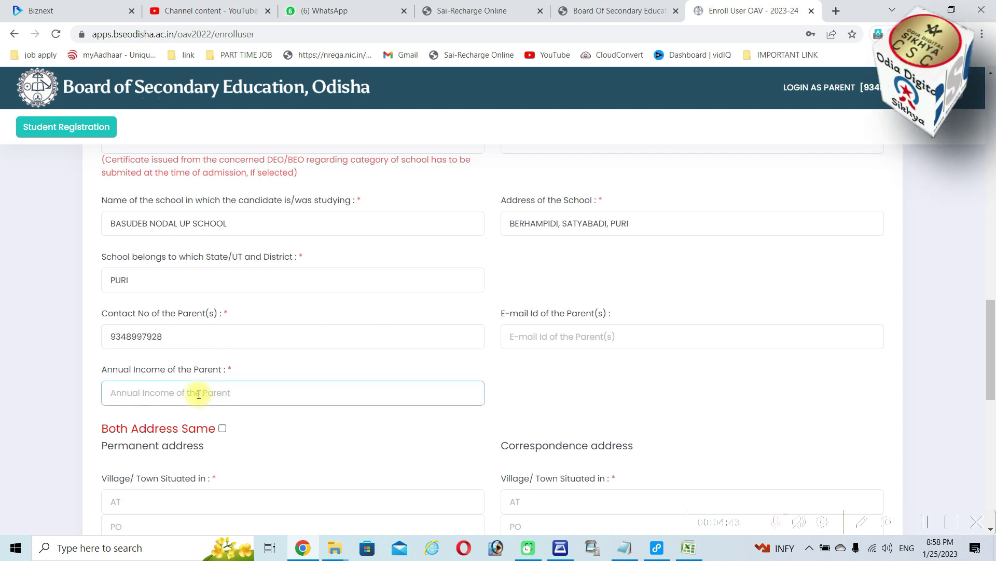
pyautogui.write('40000')
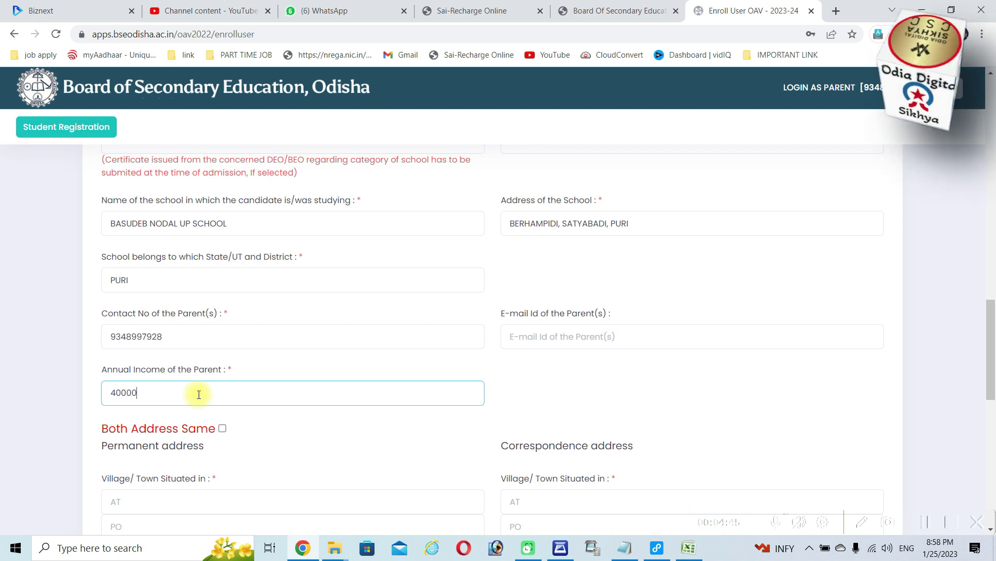
pyautogui.click(223, 429)
pyautogui.scroll(-1, 352, 406)
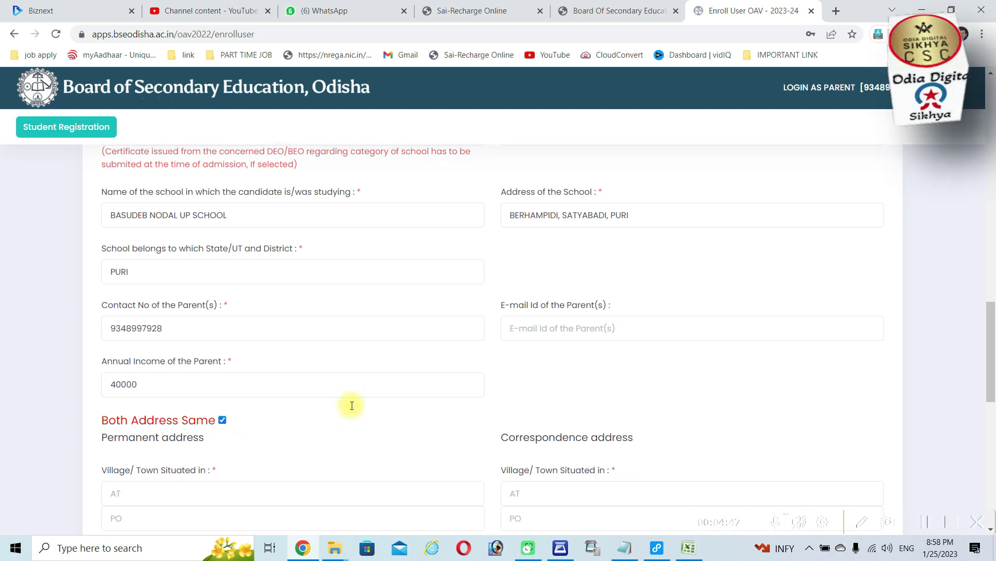
# Fill the permanent address village and post office fields, and choose PURI as the district
pyautogui.scroll(-2, 352, 406)
pyautogui.click(208, 376)
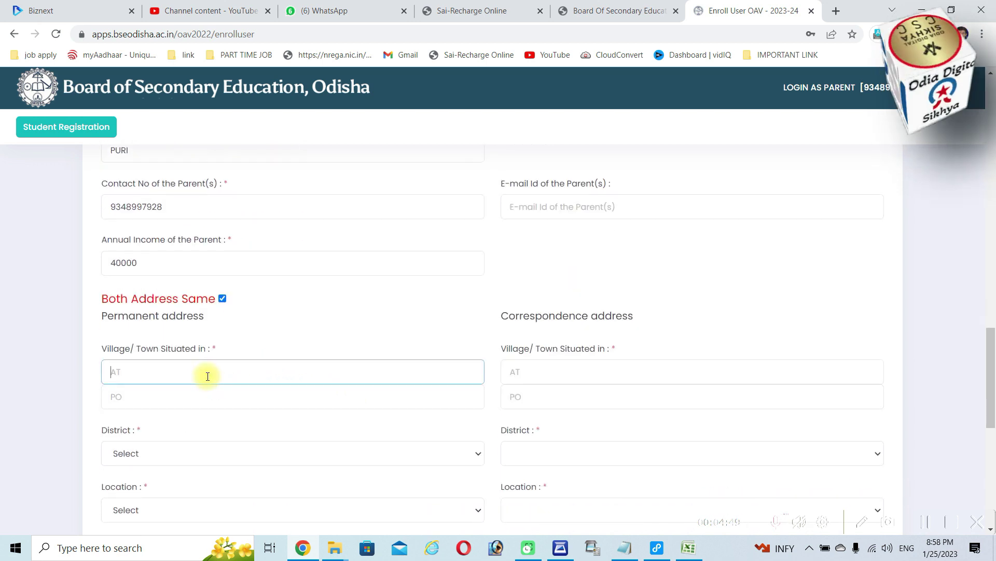
pyautogui.press('Tab')
pyautogui.press('Tab')
pyautogui.click(164, 450)
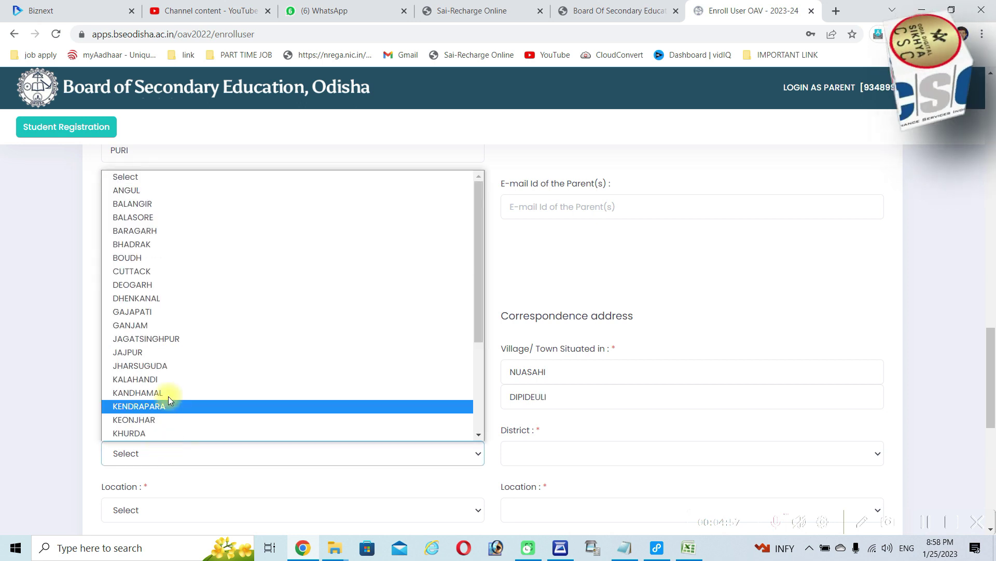
pyautogui.scroll(-3, 168, 396)
pyautogui.click(144, 379)
pyautogui.scroll(-4, 202, 354)
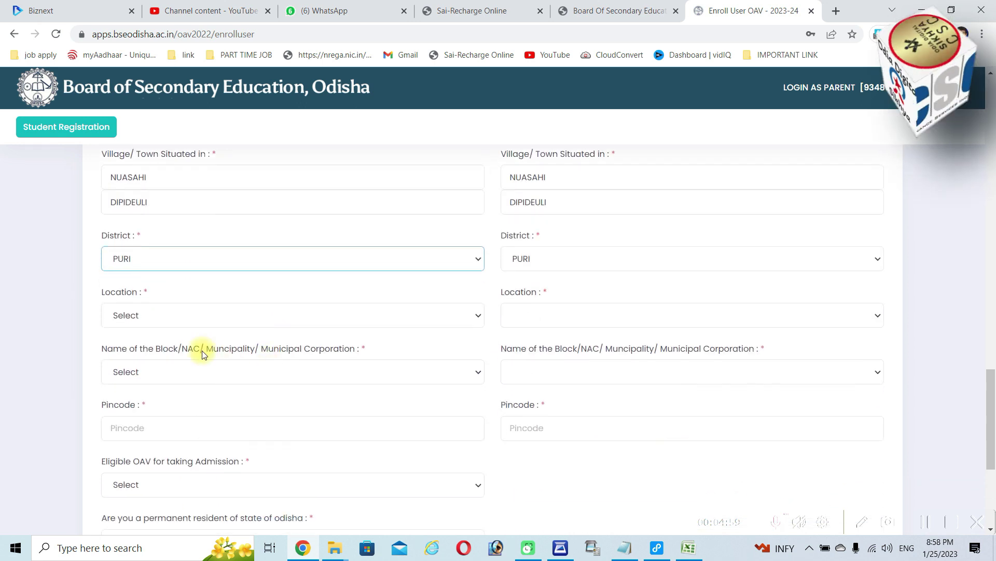
pyautogui.click(174, 314)
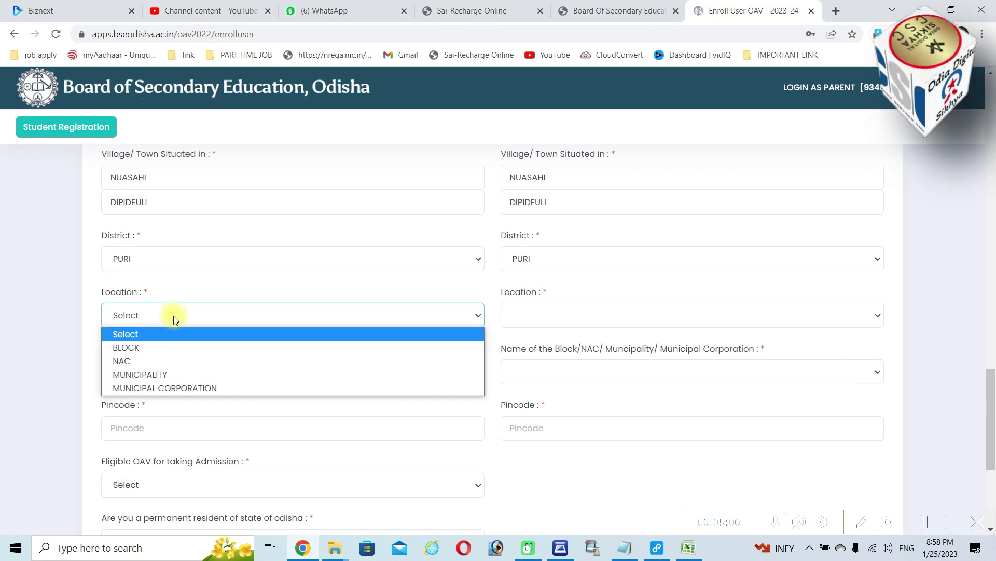
# Set location type BLOCK and block NIMAPARA, then enter the gram panchayat name and pincode
pyautogui.click(160, 347)
pyautogui.scroll(-3, 208, 342)
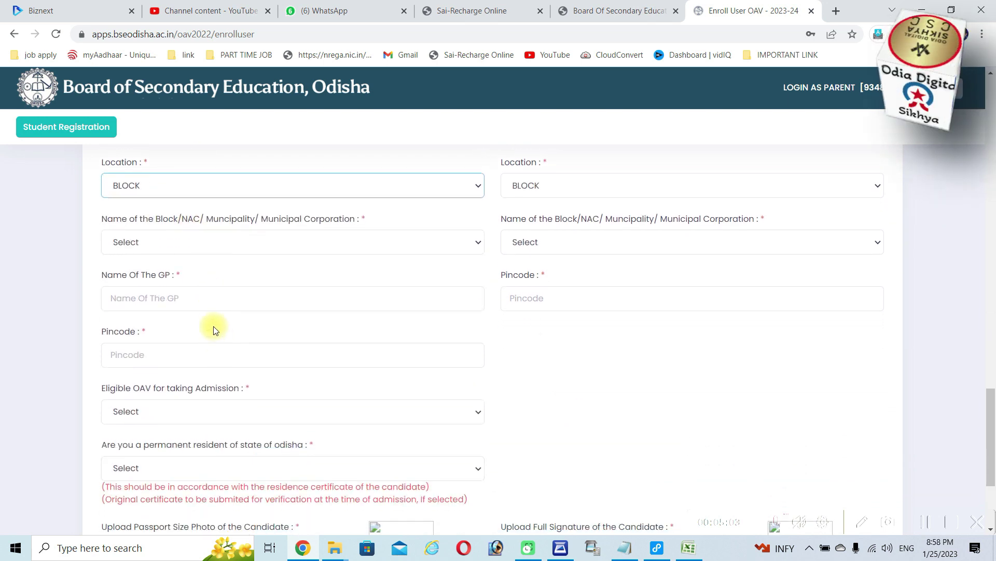
pyautogui.click(202, 251)
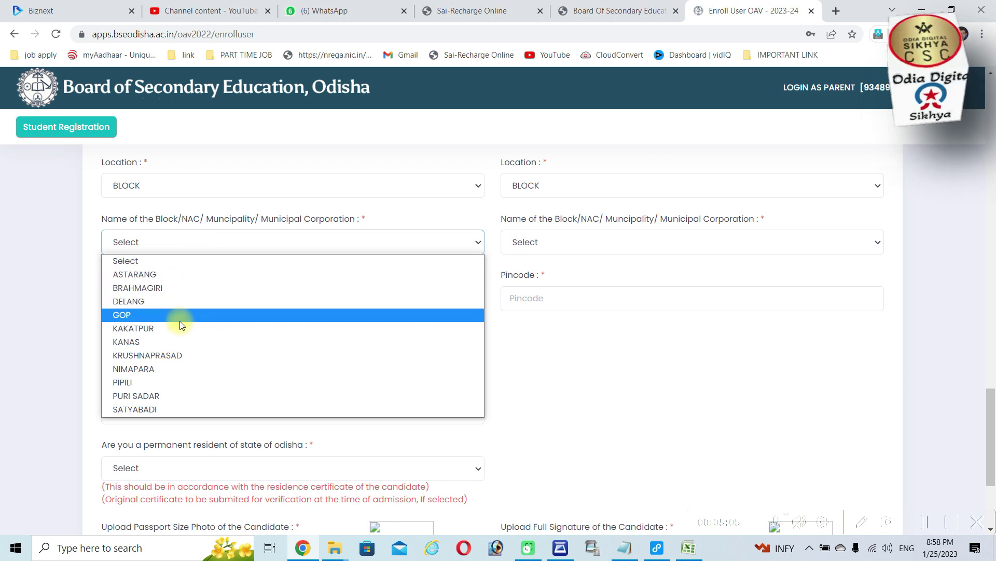
pyautogui.click(161, 369)
pyautogui.click(190, 303)
pyautogui.write('UCHHUPUR')
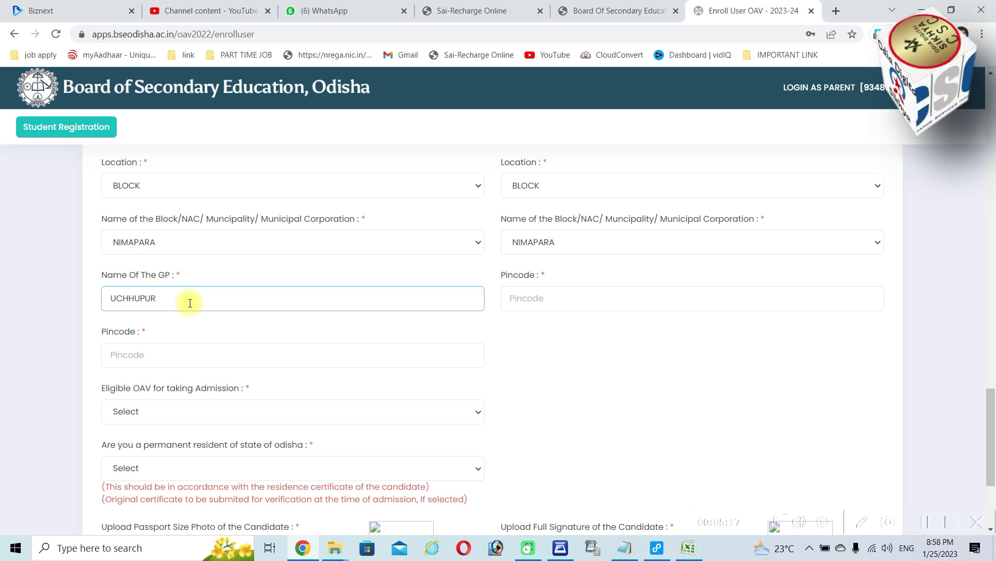
pyautogui.click(158, 351)
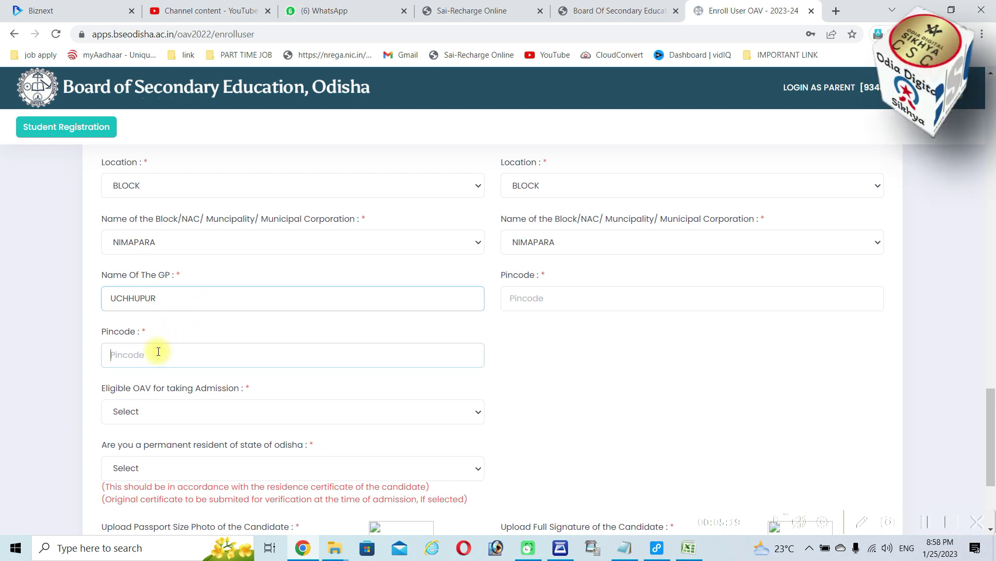
pyautogui.write('752105')
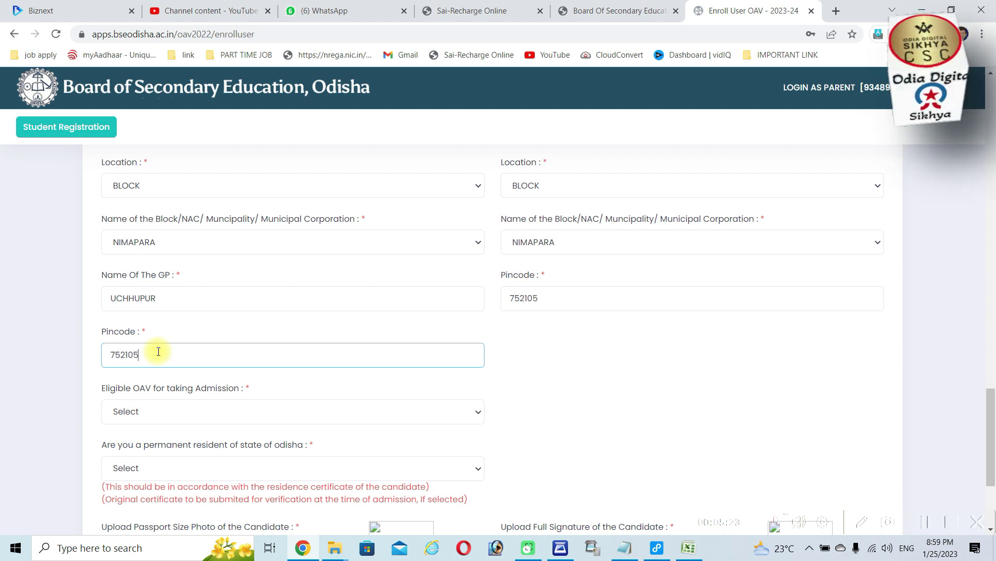
# Select OAV HANSAPADA - NIMAPARA - PURI as eligible OAV and answer YES to Odisha permanent residence
pyautogui.click(172, 409)
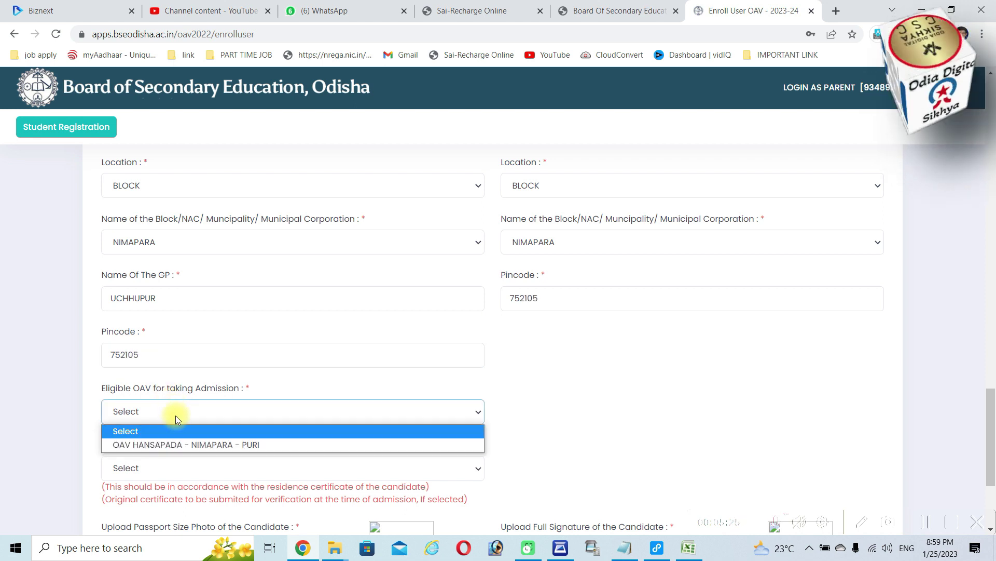
pyautogui.click(185, 444)
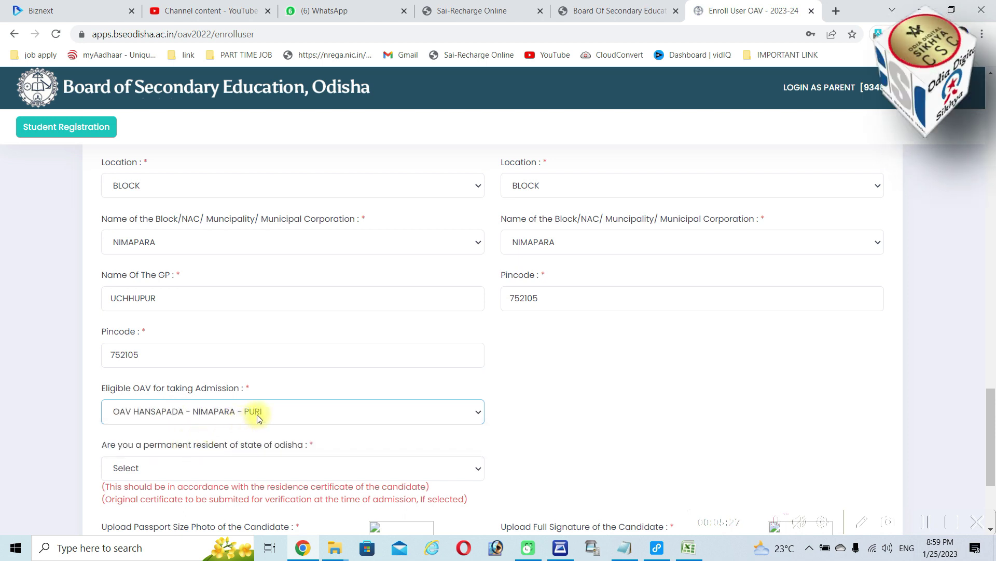
pyautogui.scroll(-1, 257, 415)
pyautogui.scroll(-1, 257, 415)
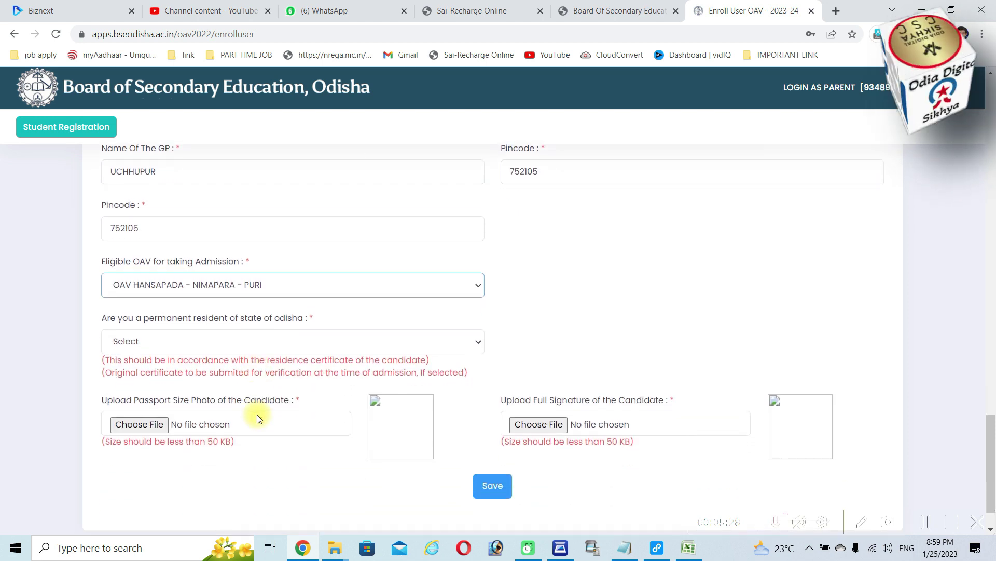
pyautogui.click(234, 340)
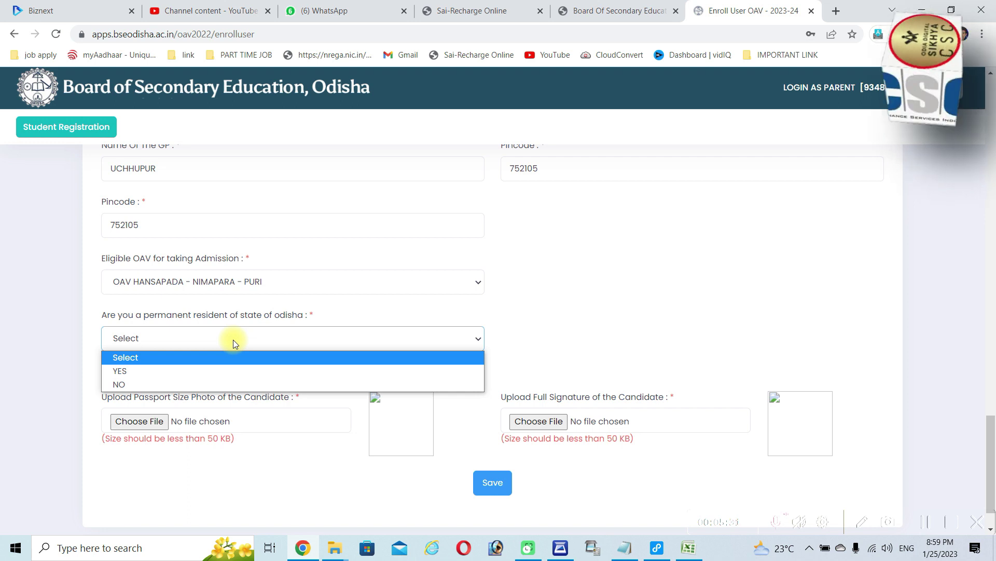
pyautogui.click(217, 370)
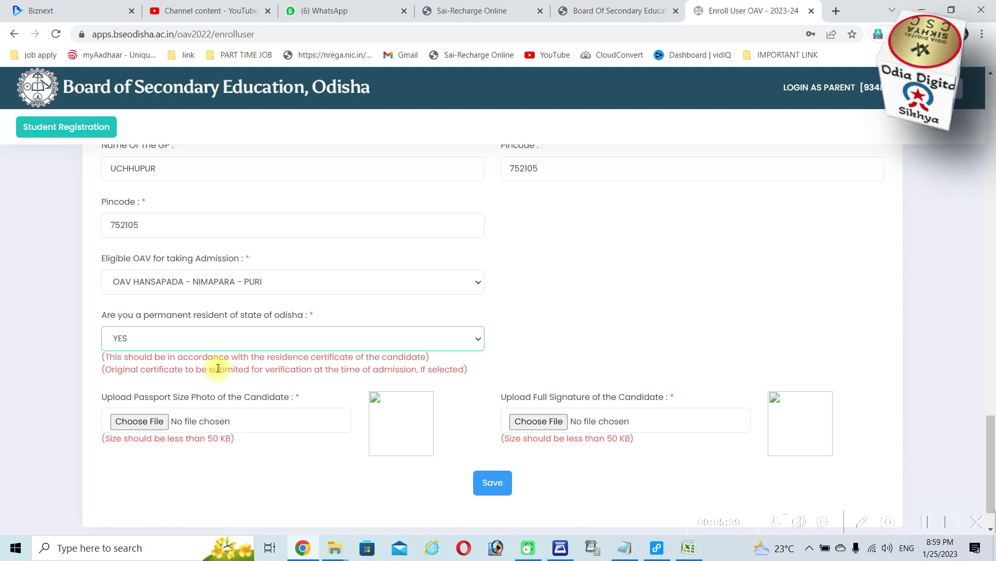
# Attach PP.jpg as the candidate's photo
pyautogui.click(137, 424)
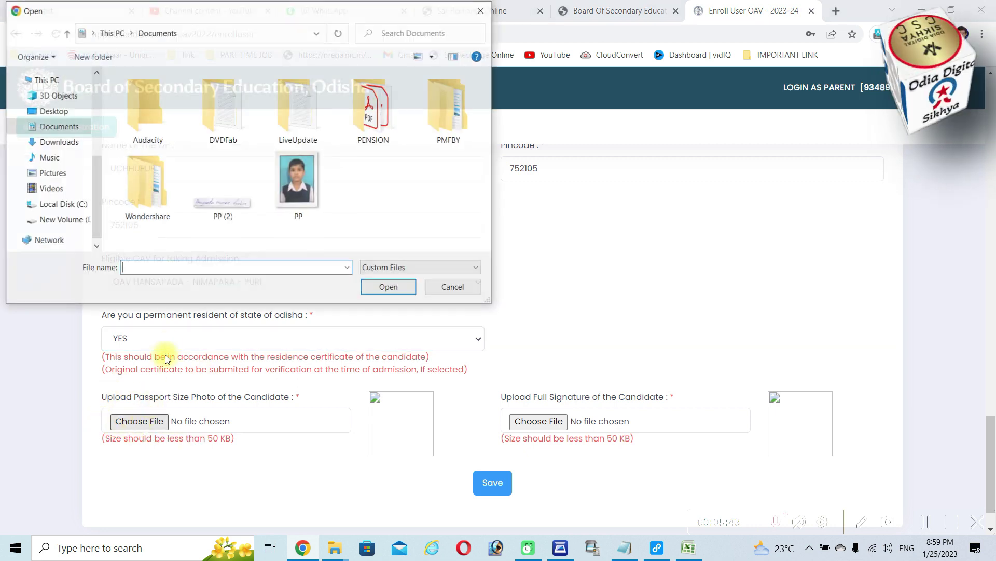
pyautogui.click(297, 195)
pyautogui.click(389, 287)
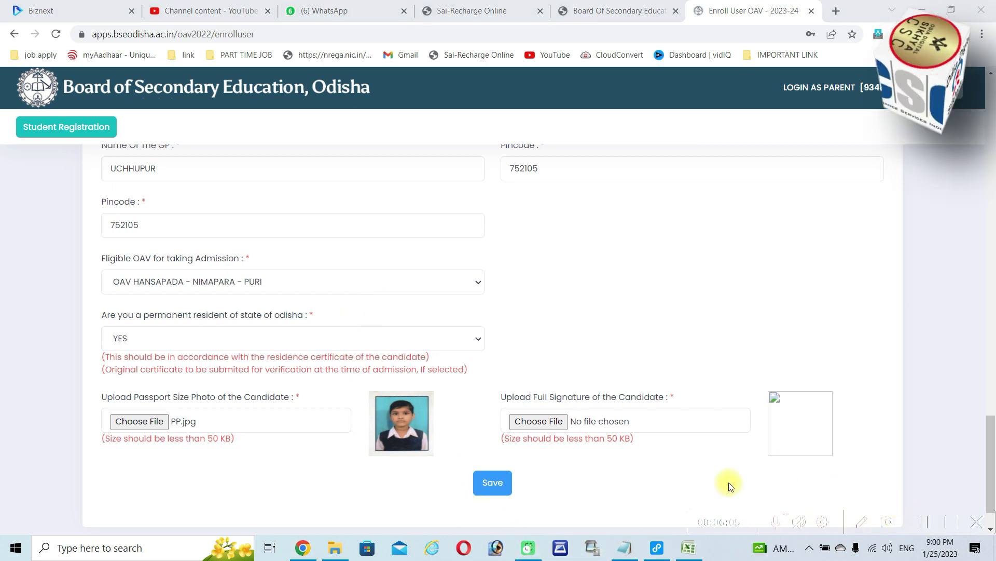
# Attach img20230125_21001567.jpg as the candidate's signature
pyautogui.click(550, 424)
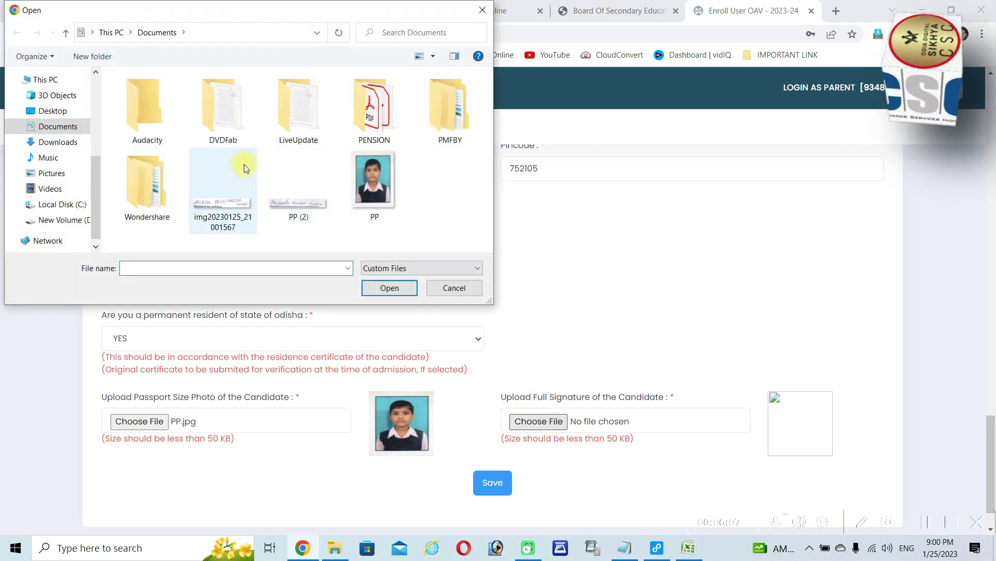
pyautogui.click(240, 210)
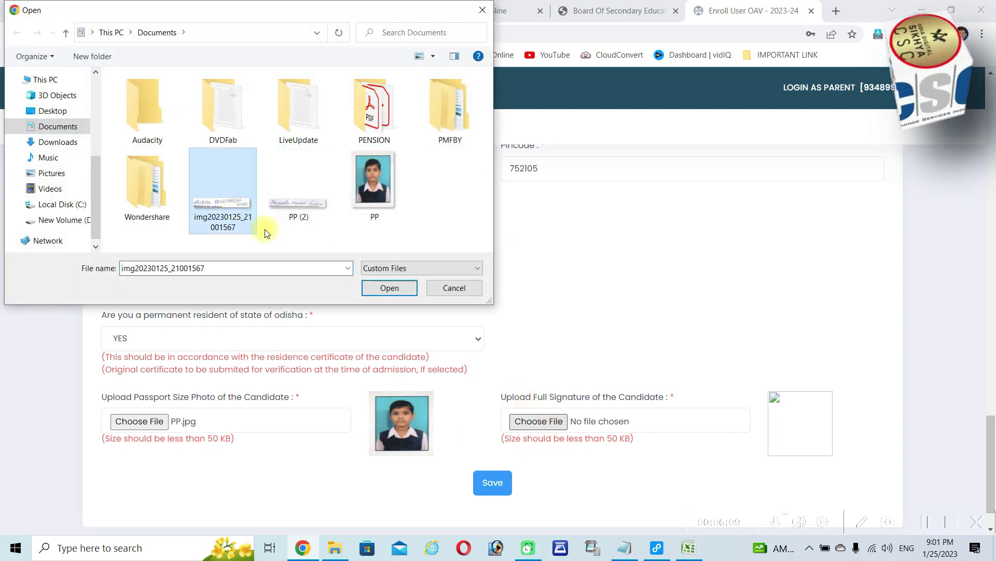
pyautogui.click(385, 294)
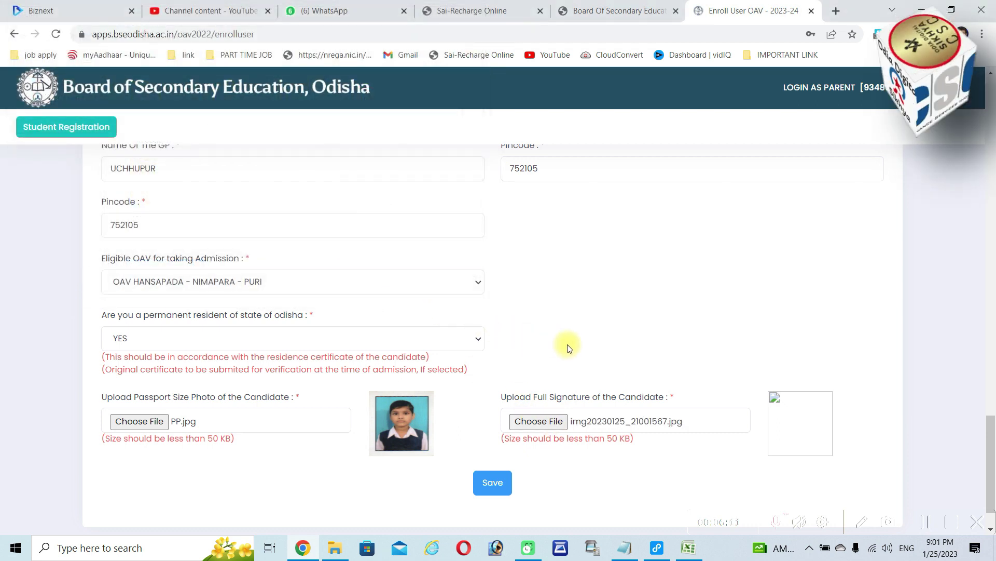
pyautogui.scroll(-1, 576, 346)
# Save the form and scroll the View Candidates Data page down to the PRINT, Edit and Final Submit buttons
pyautogui.click(494, 431)
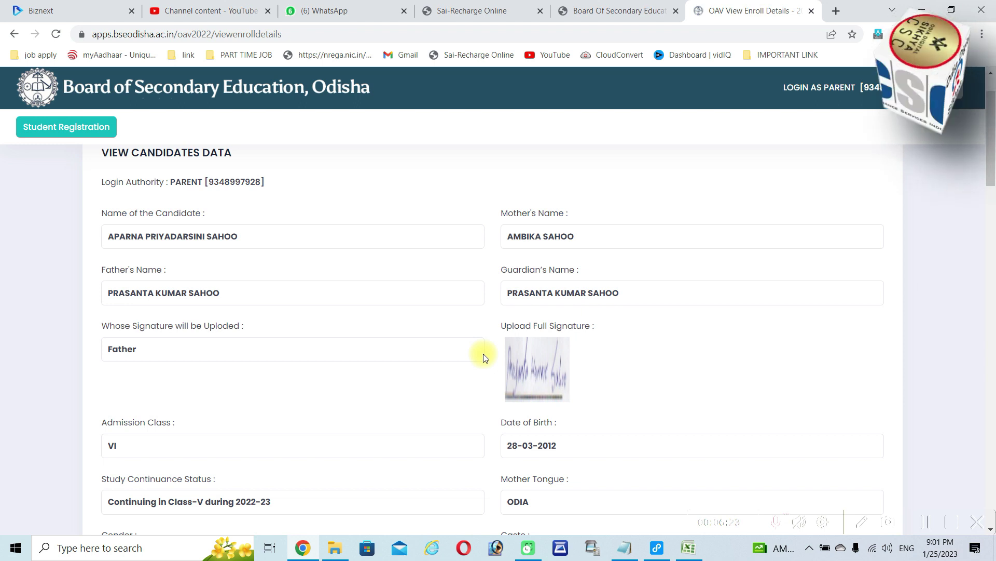
pyautogui.scroll(-10, 483, 358)
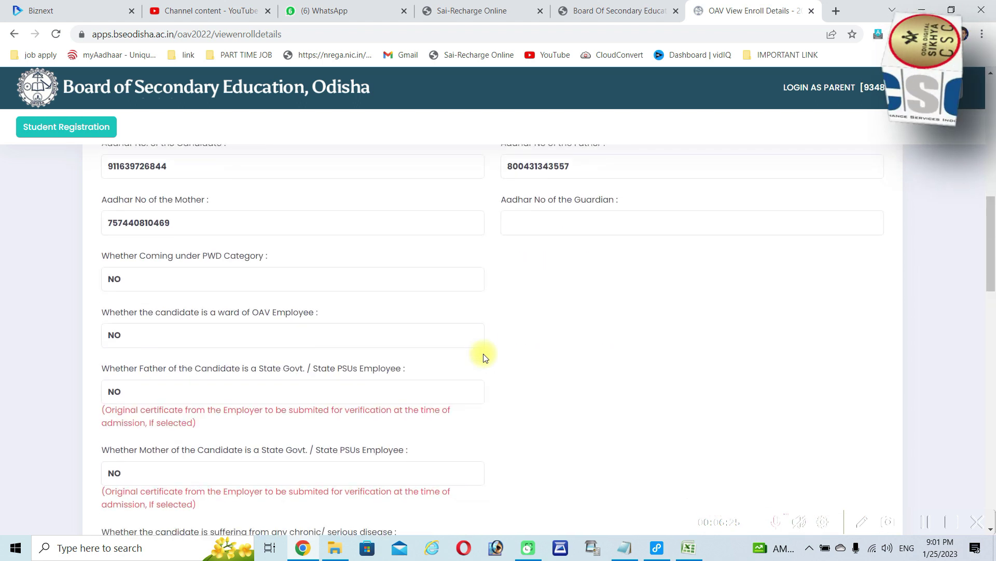
pyautogui.scroll(-15, 483, 357)
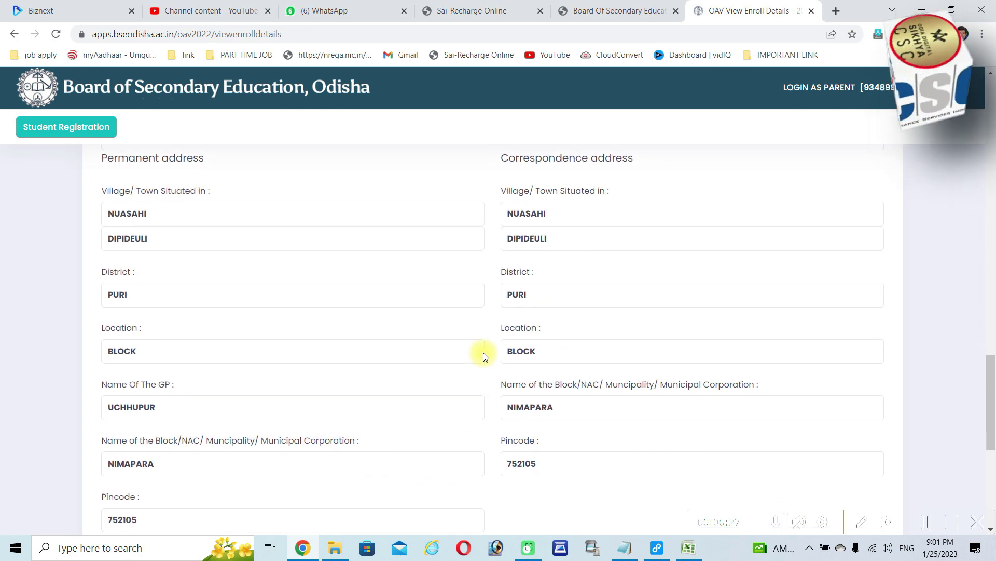
pyautogui.scroll(-7, 484, 356)
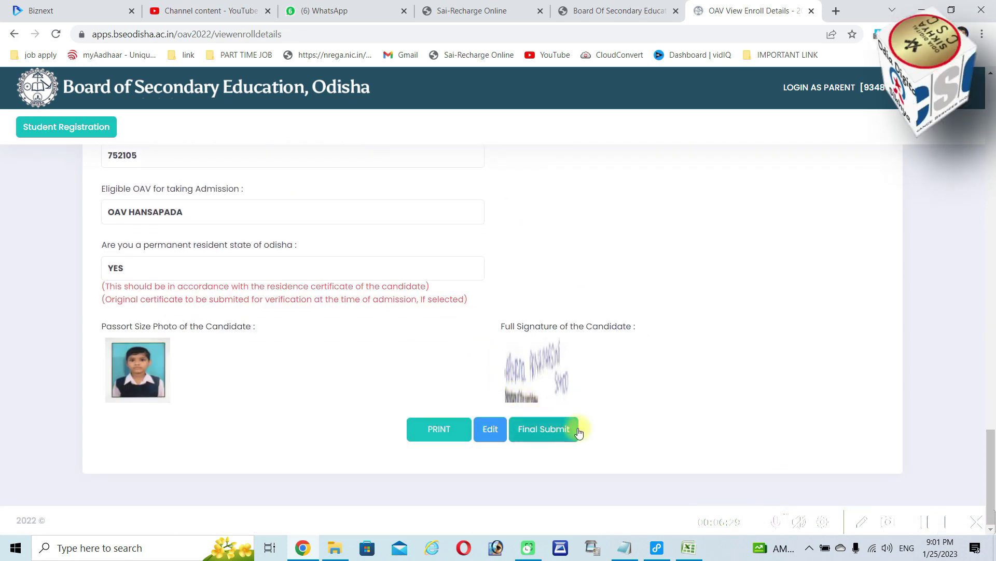
# Final-submit and confirm the application, tick the receipt's declaration, and print the acknowledgement receipt
pyautogui.click(543, 434)
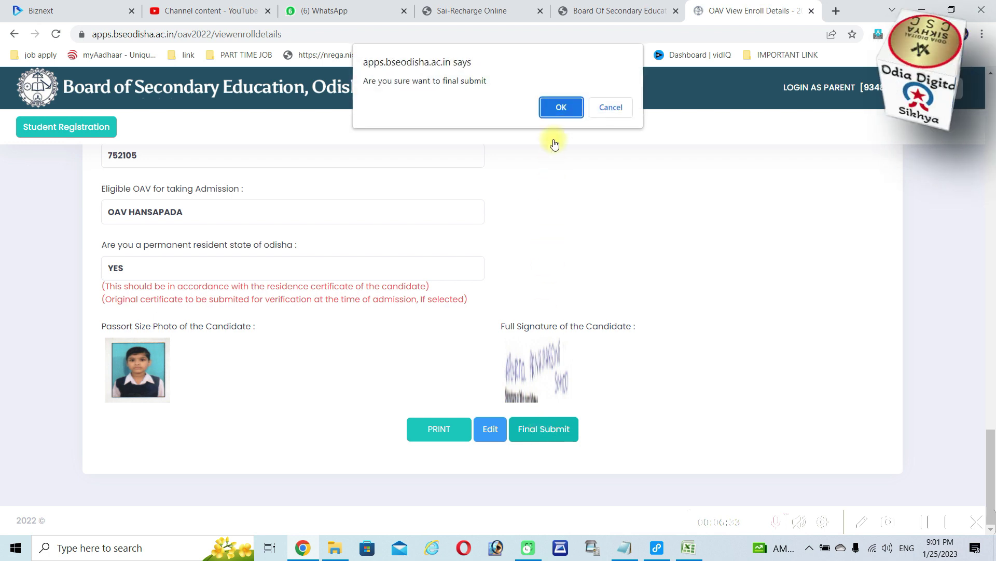
pyautogui.click(563, 110)
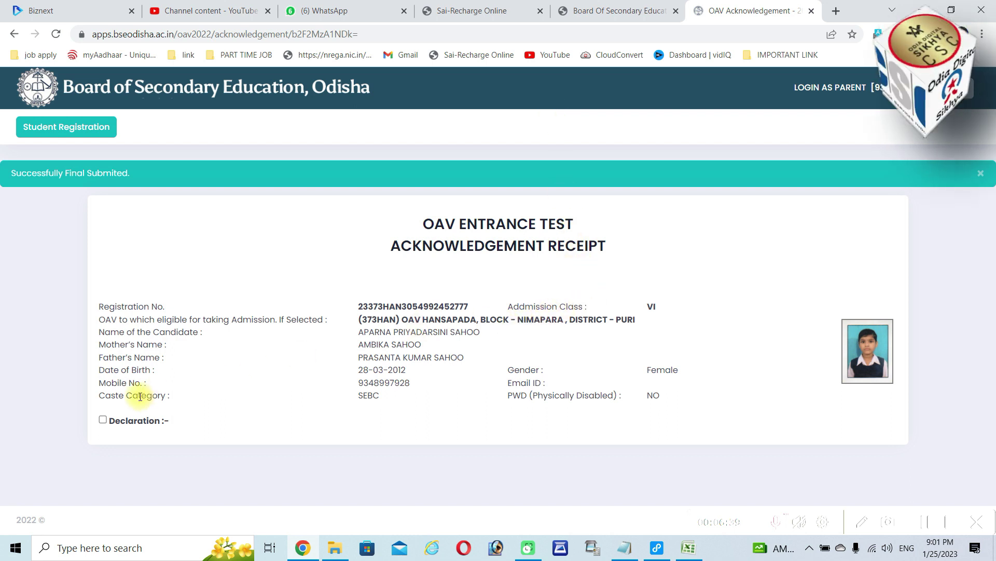
pyautogui.click(102, 420)
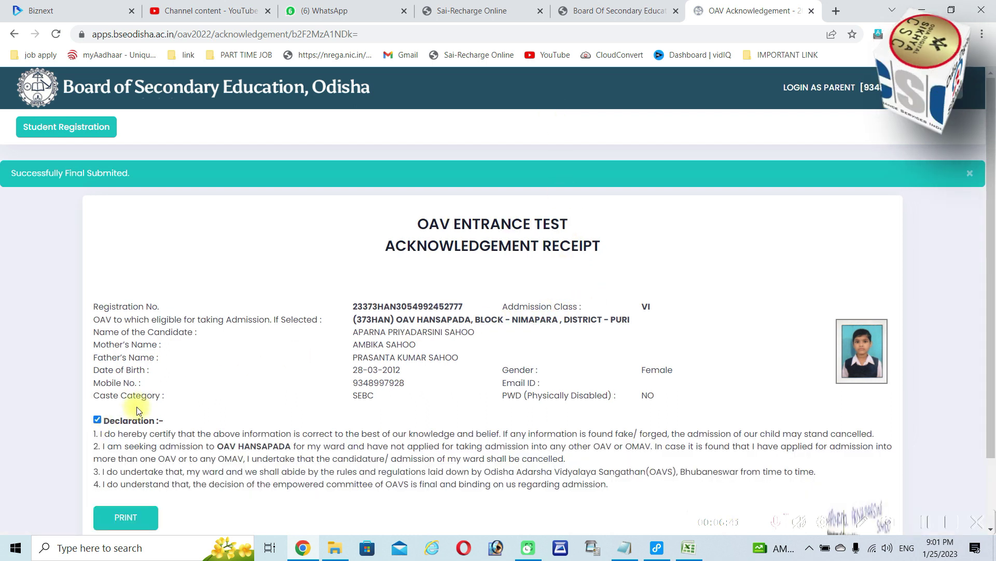
pyautogui.scroll(-2, 250, 423)
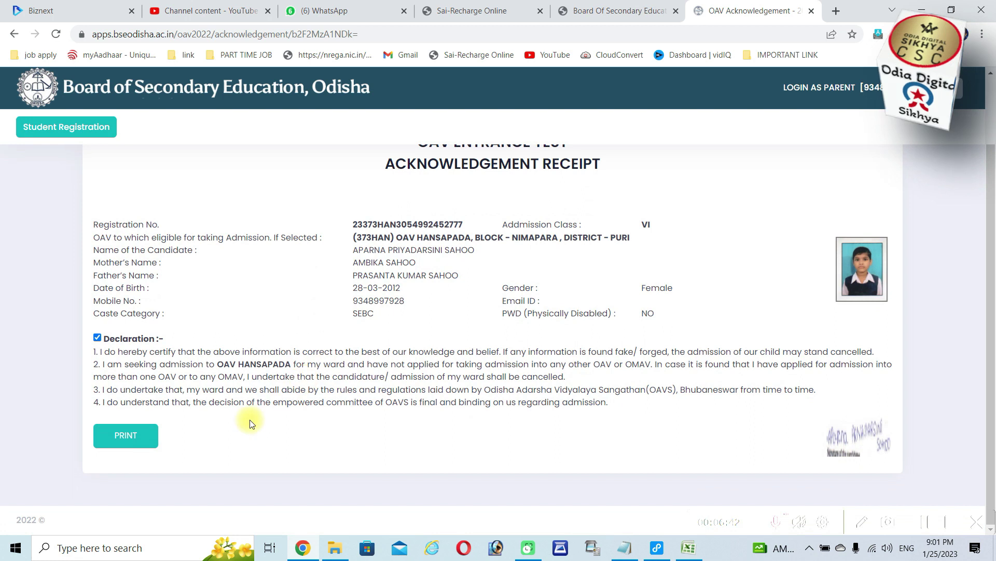
pyautogui.click(138, 441)
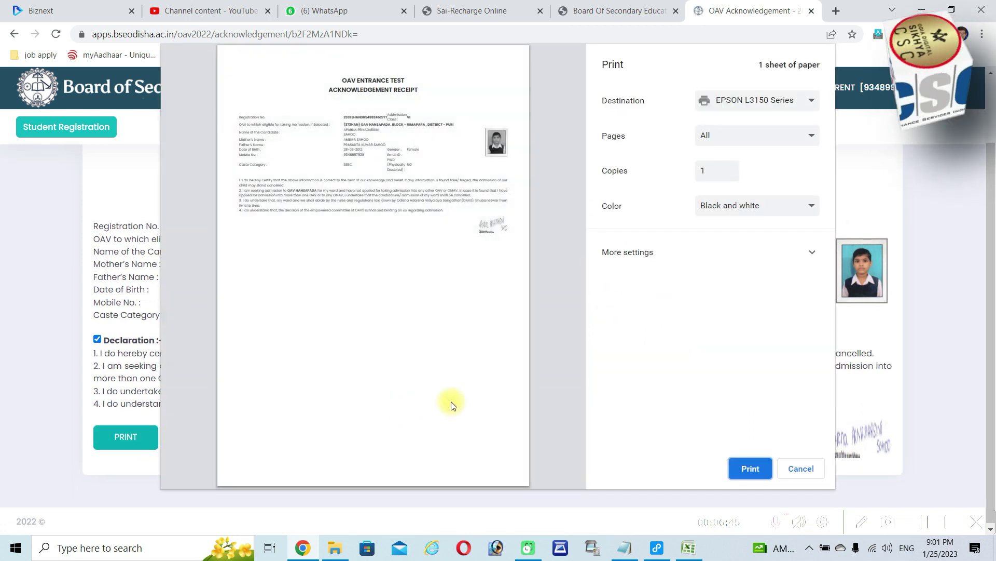